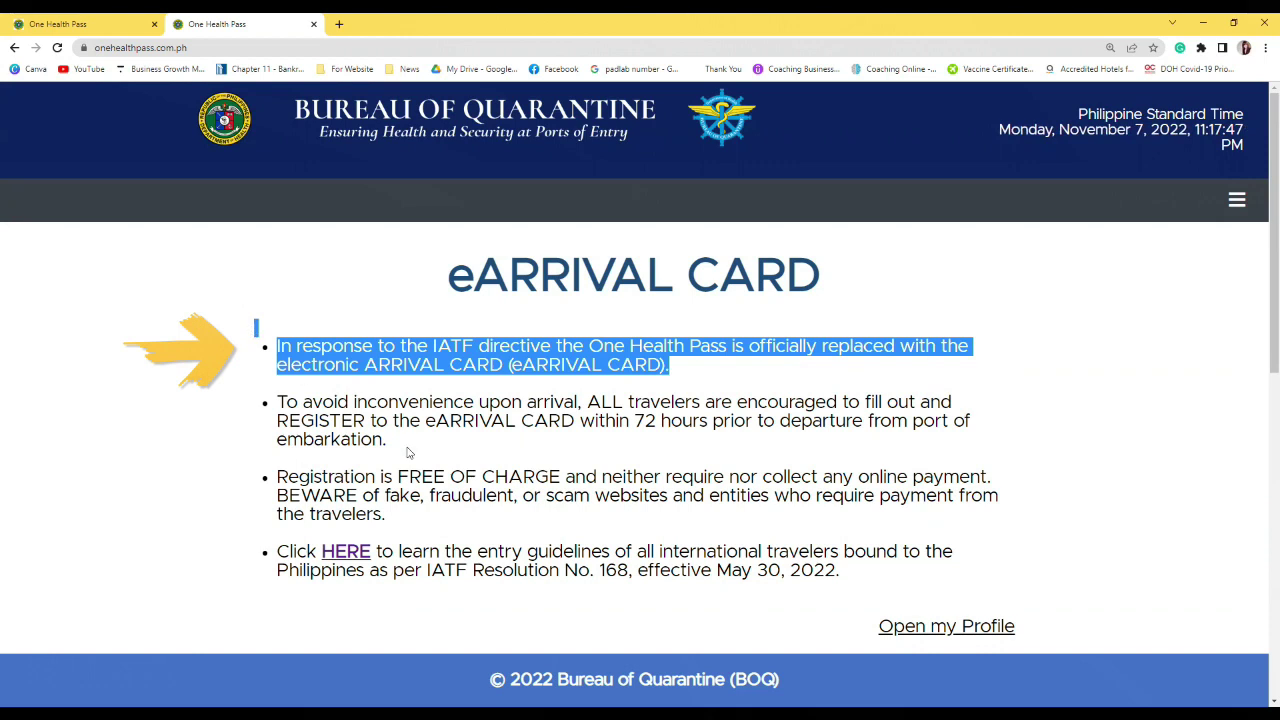
Step: Read the eARRIVAL CARD notices on the registration period, the free registration and the entry guidelines
click(736, 378)
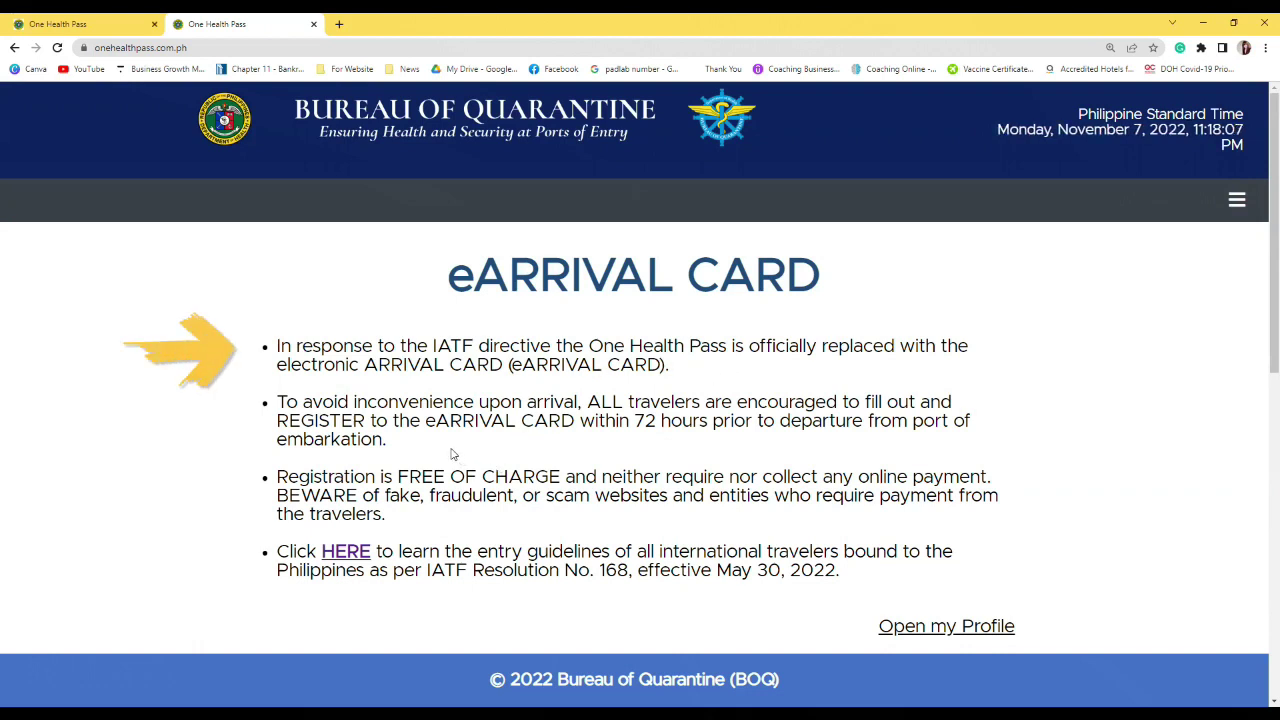
drag(387, 441, 281, 402)
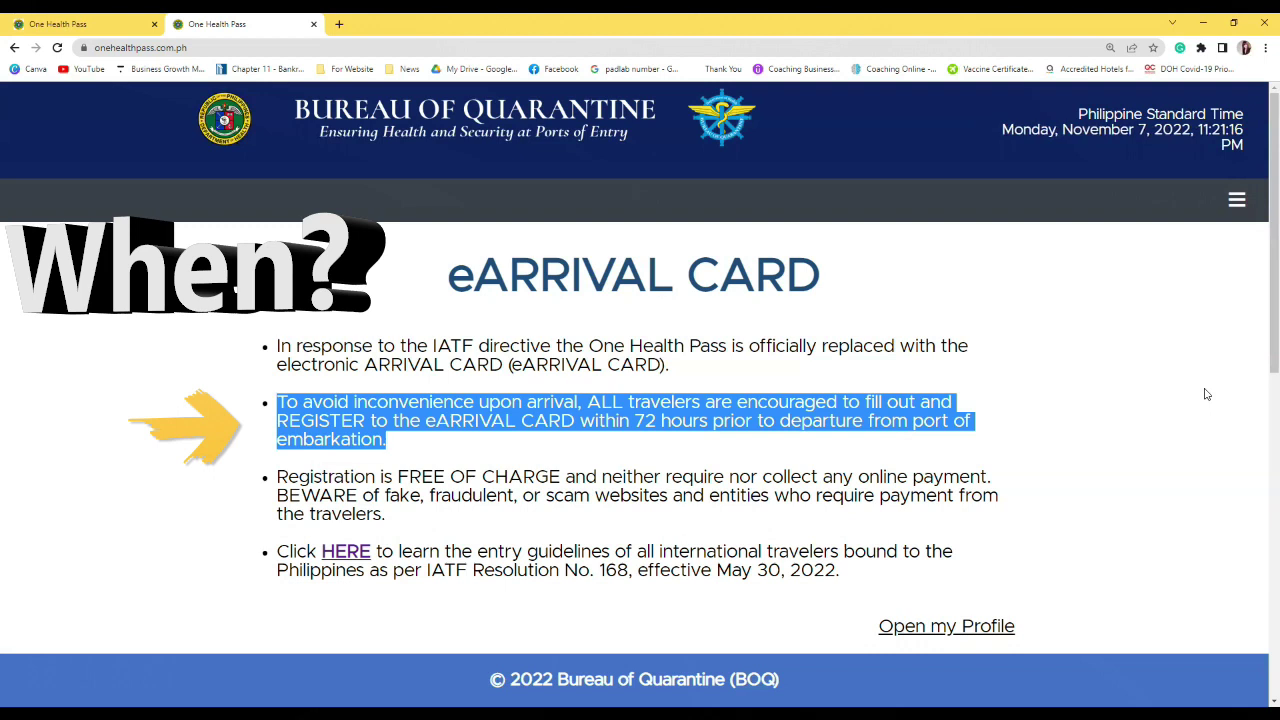
drag(486, 531, 274, 478)
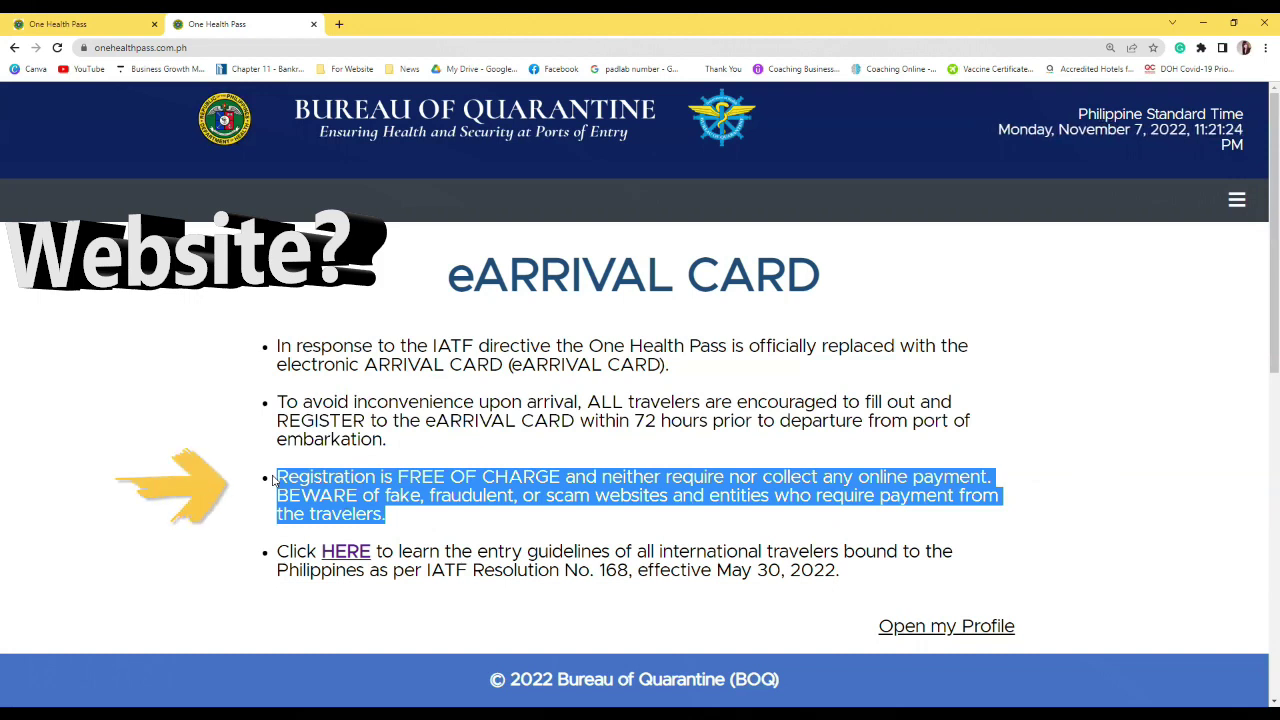
click(460, 518)
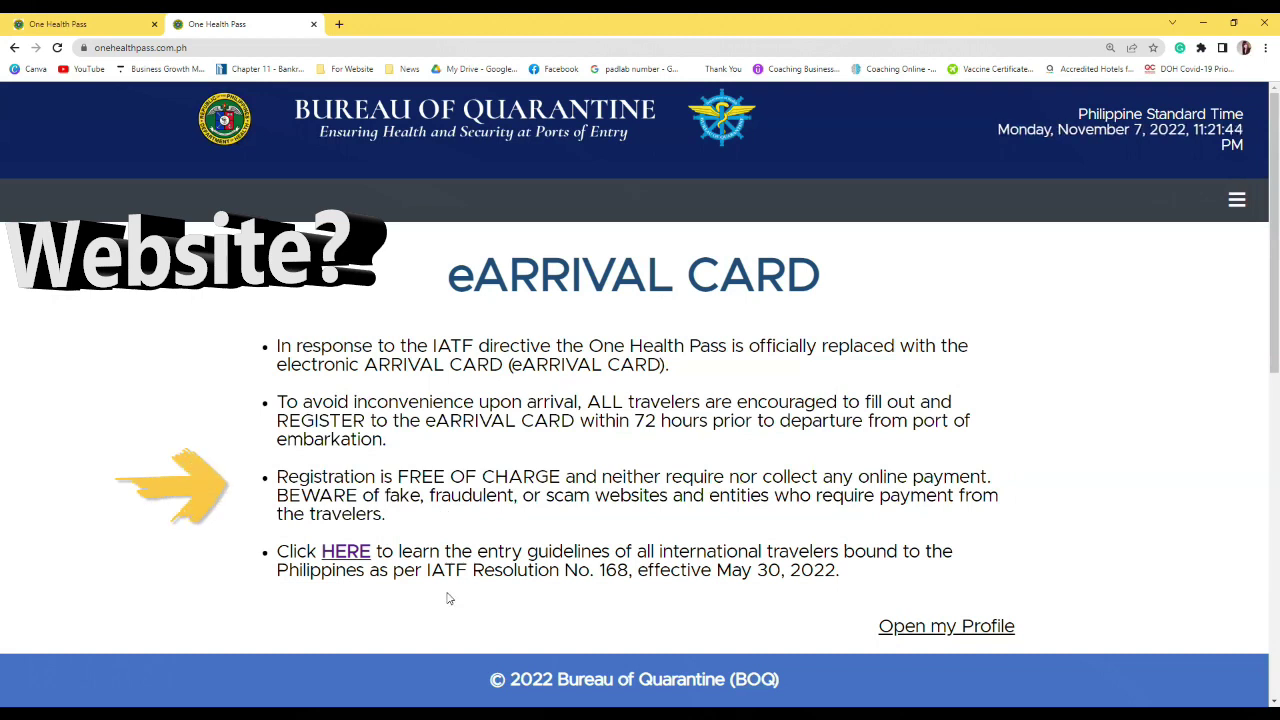
drag(272, 553, 888, 588)
click(397, 614)
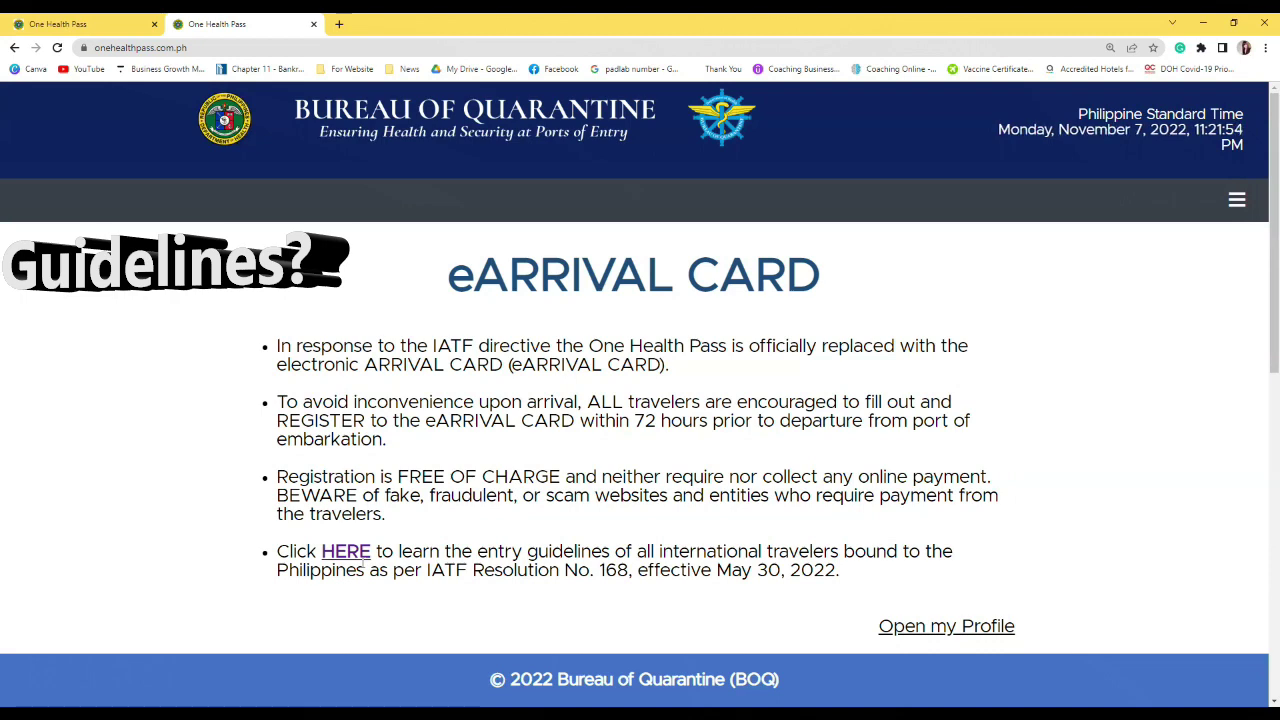
Step: Start a new eARRIVAL CARD registration as a Foreign National
scroll(363, 569, down, 5)
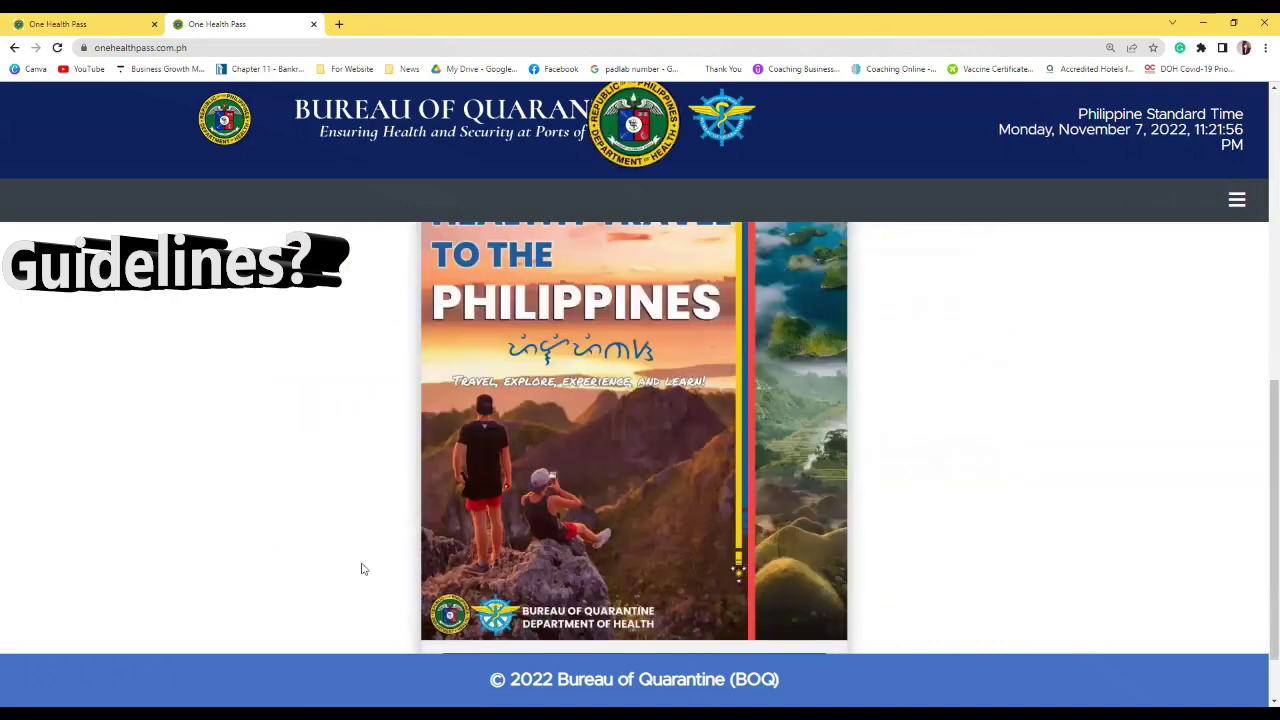
scroll(363, 569, down, 1)
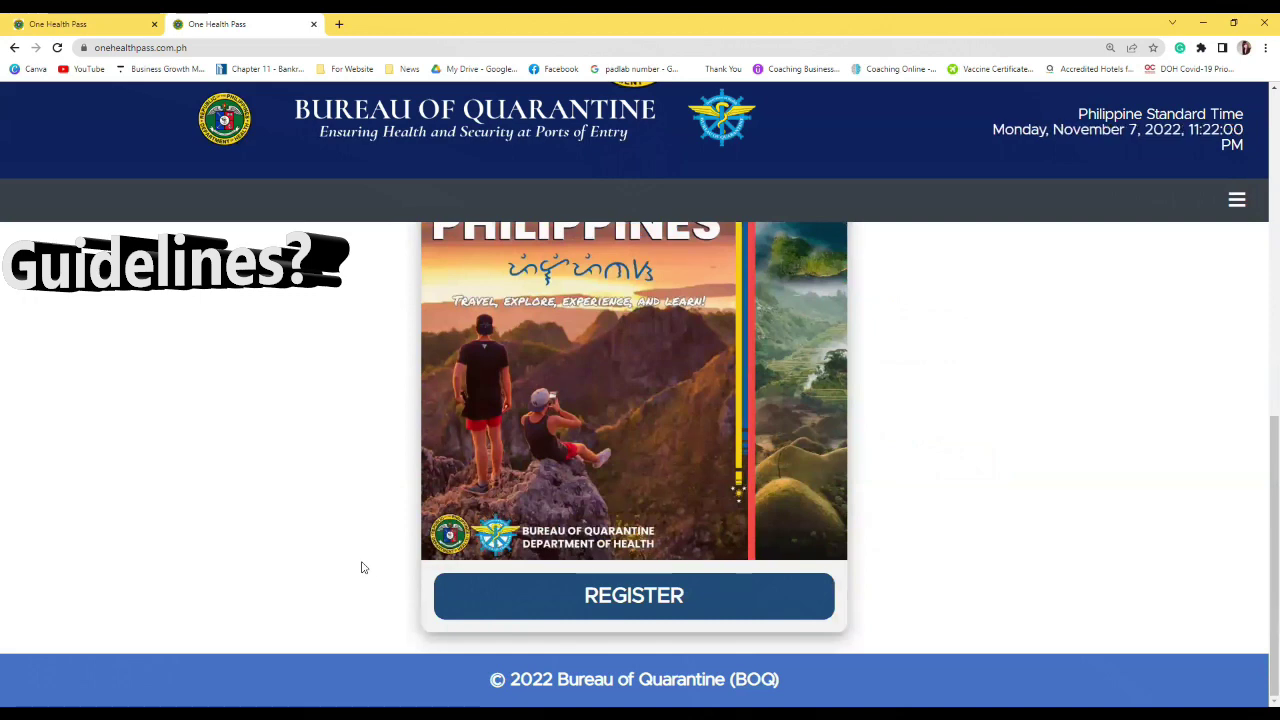
click(586, 606)
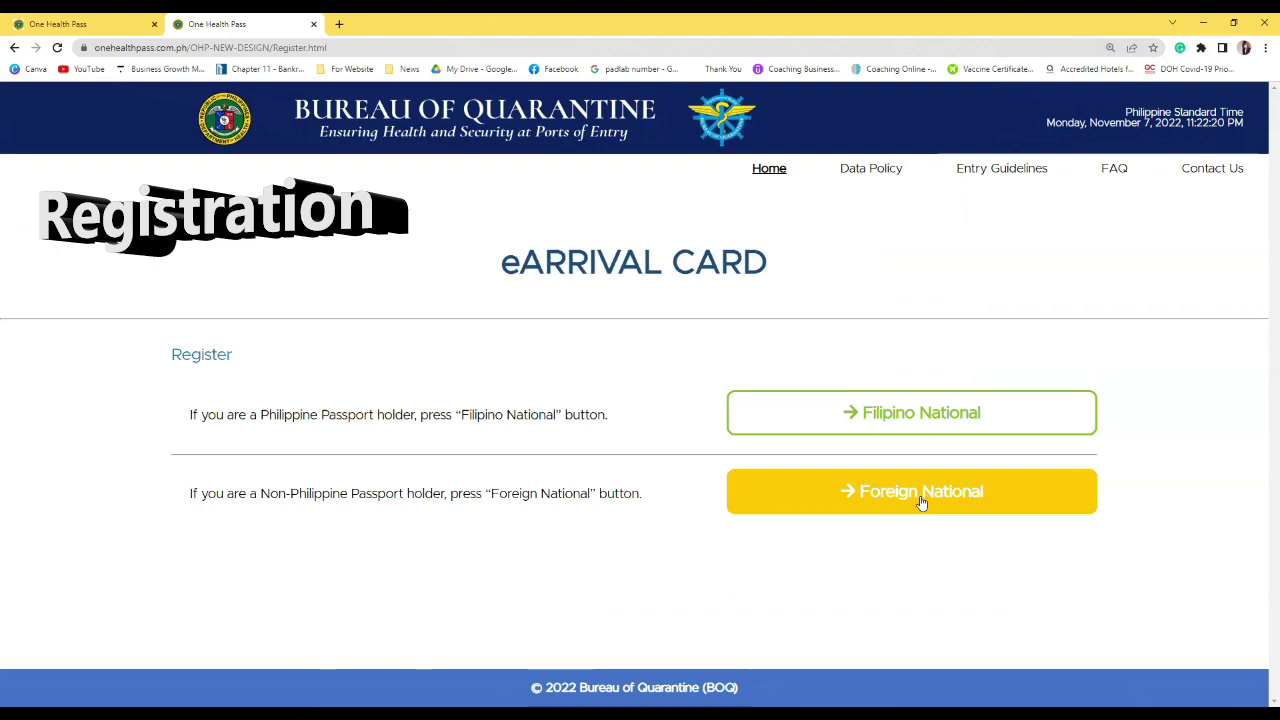
click(944, 500)
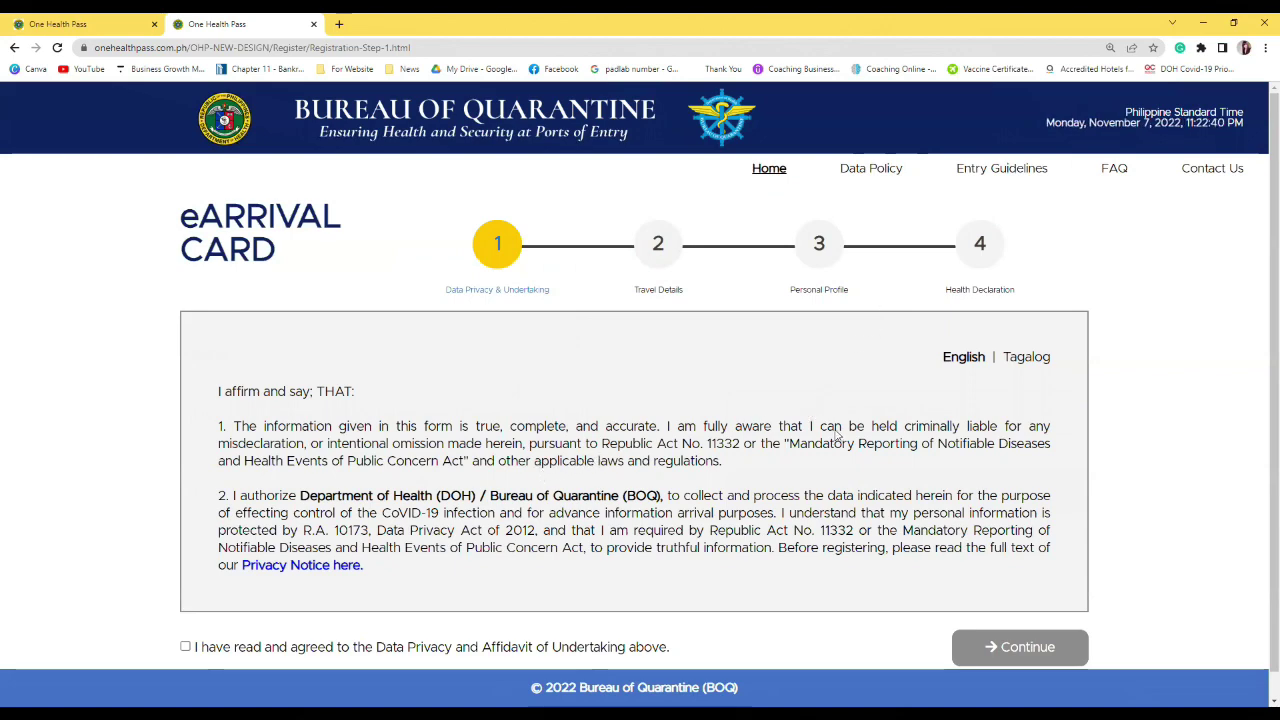
Step: Agree to the Data Privacy and Affidavit of Undertaking and continue to the travel details
scroll(838, 432, down, 1)
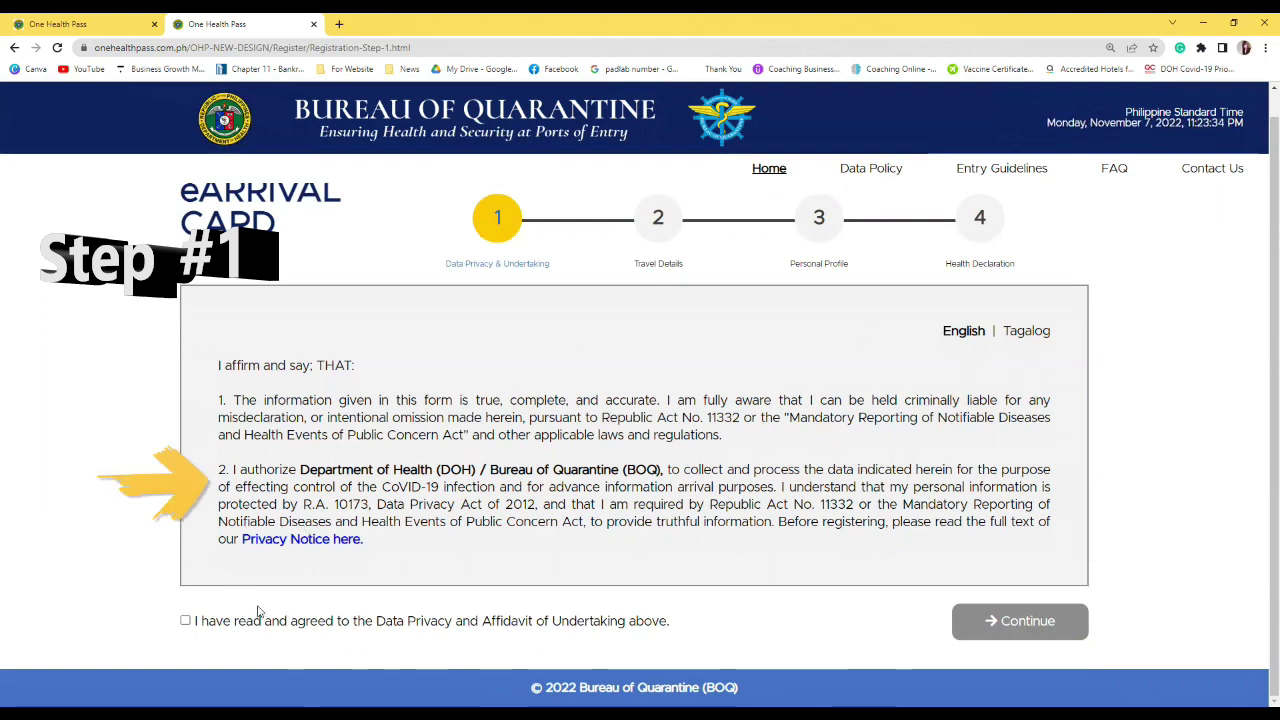
click(185, 621)
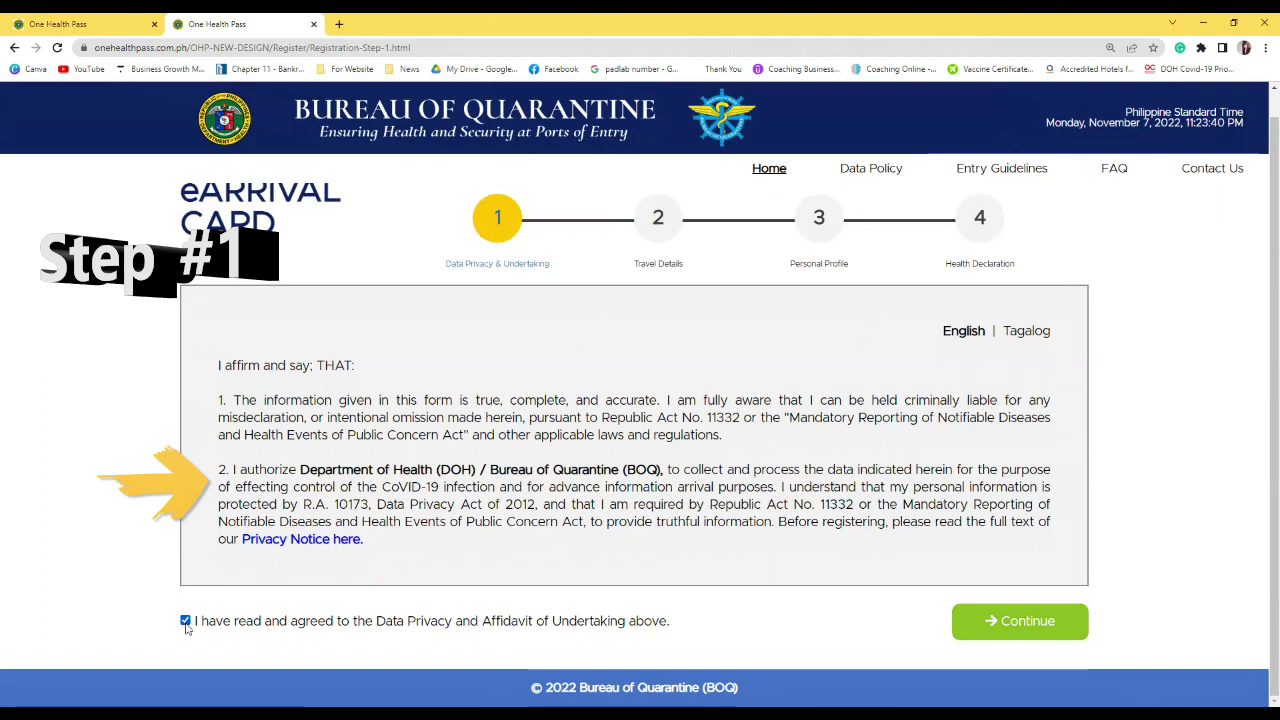
click(1005, 628)
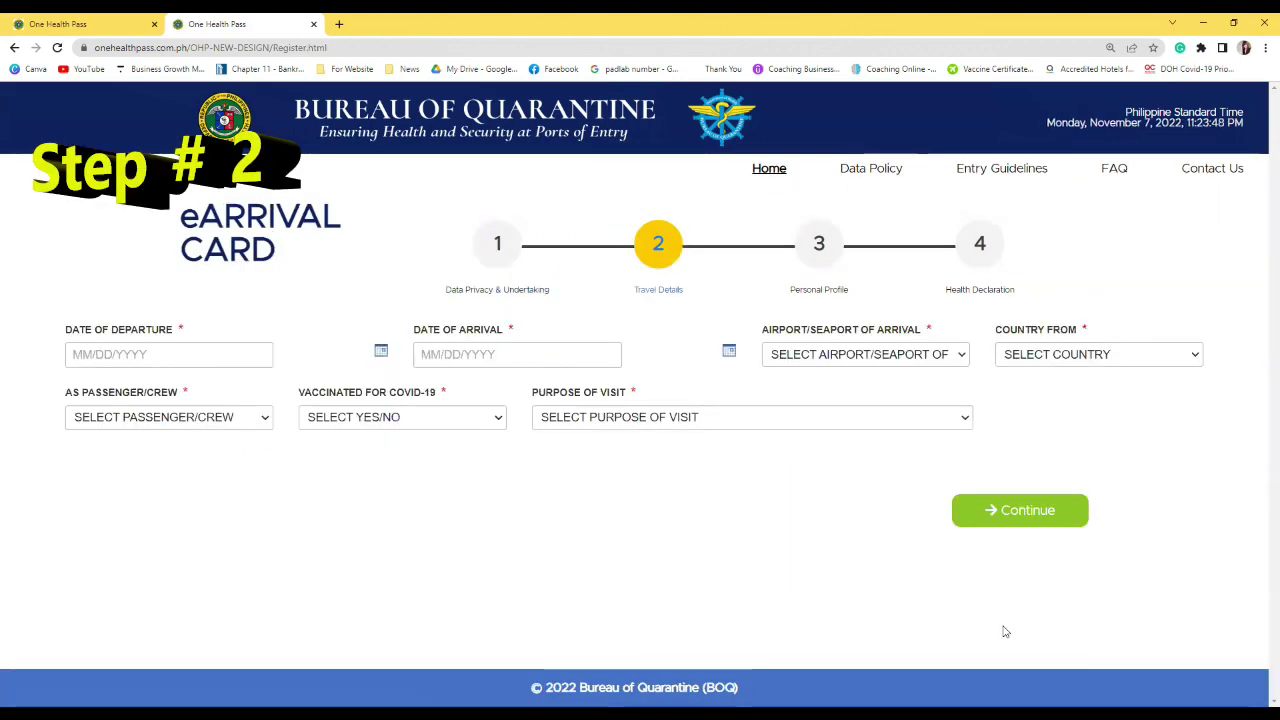
Step: Set the date of departure to 11/08/2022
click(178, 354)
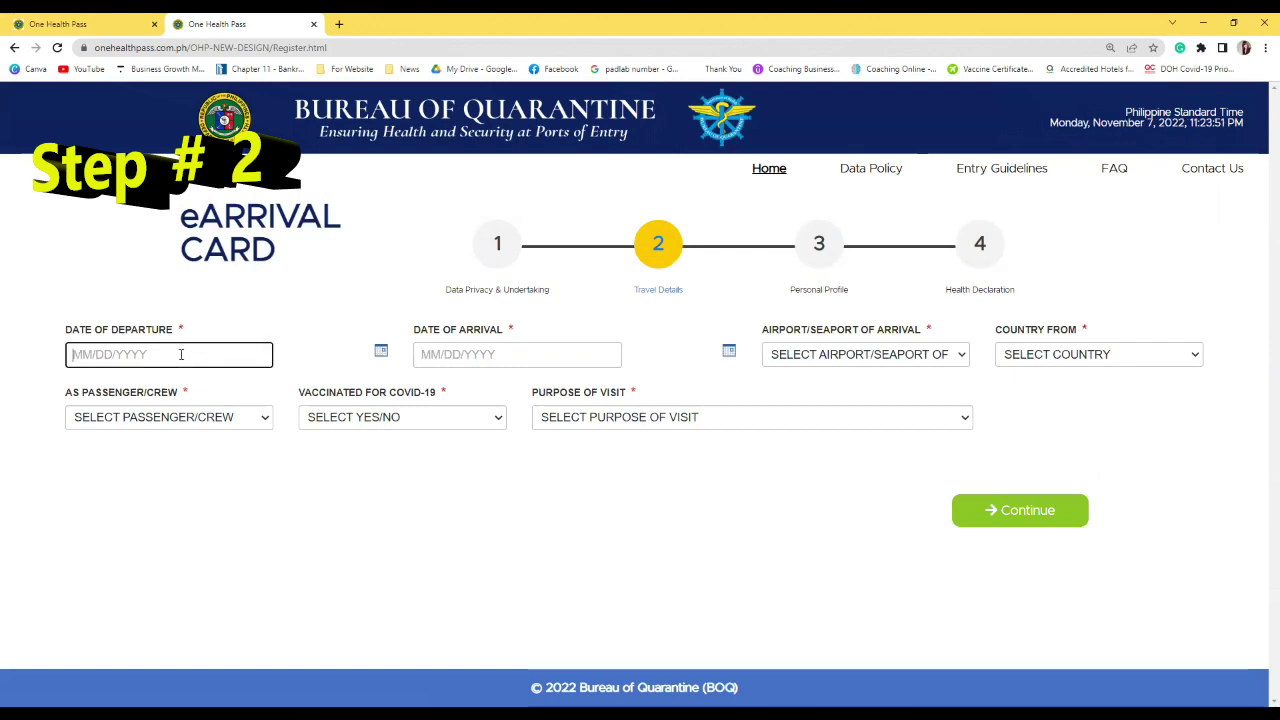
click(181, 354)
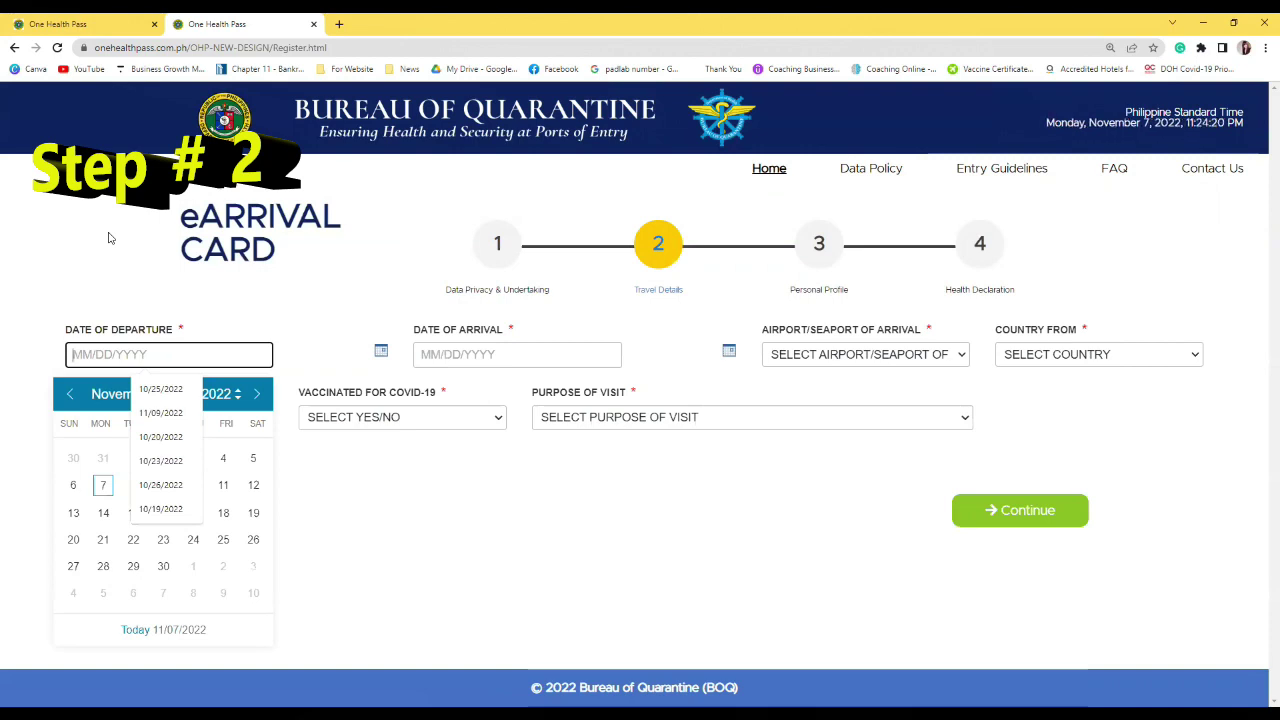
click(126, 490)
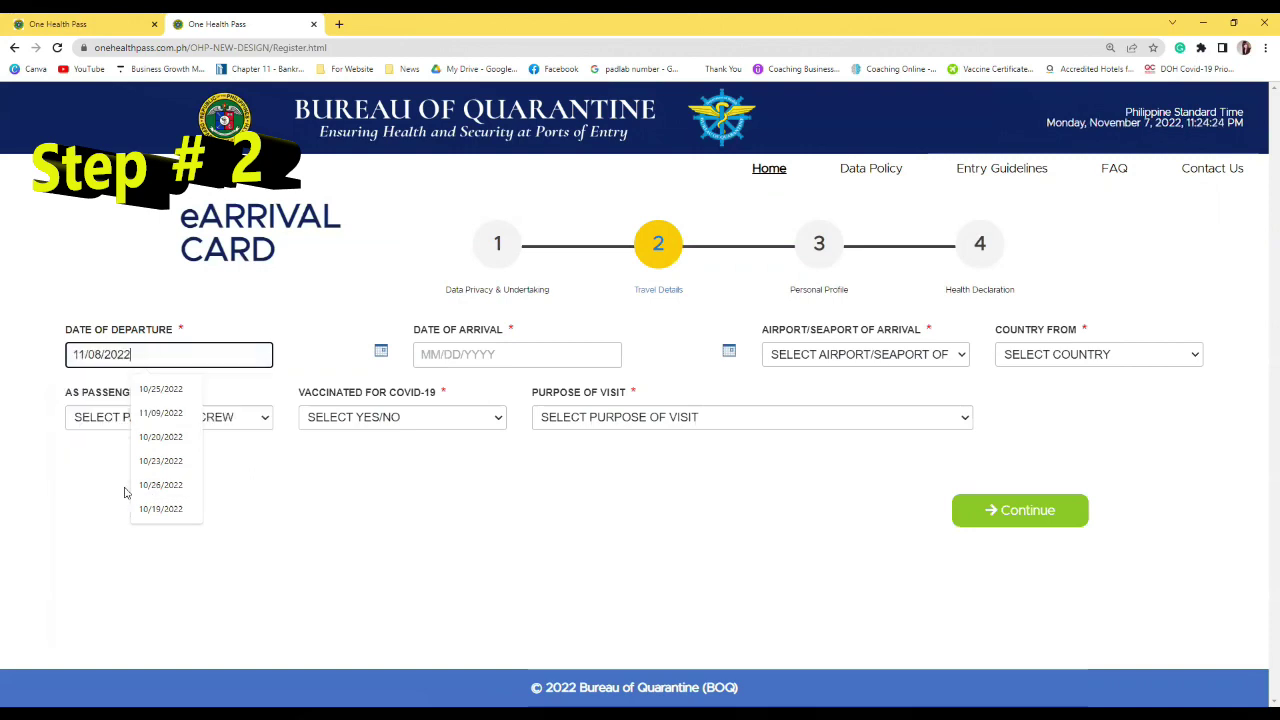
click(318, 481)
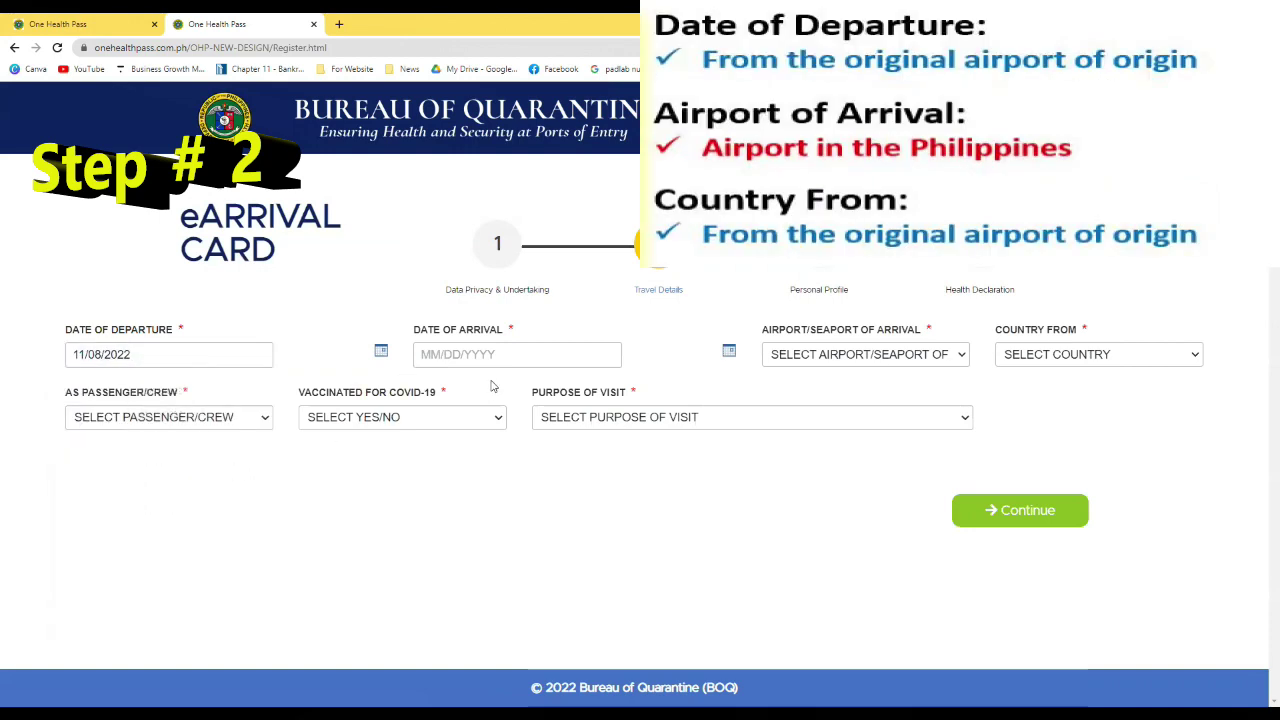
Step: Set the date of arrival to 11/09/2022
click(494, 357)
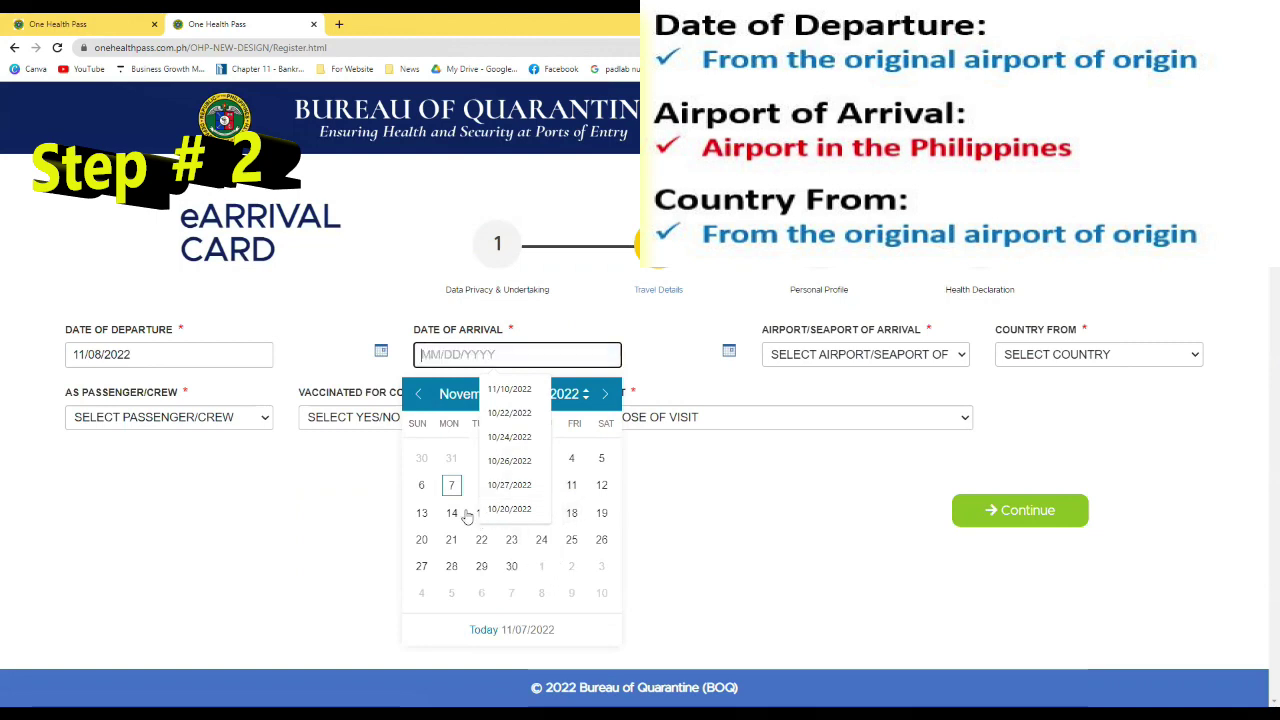
click(571, 485)
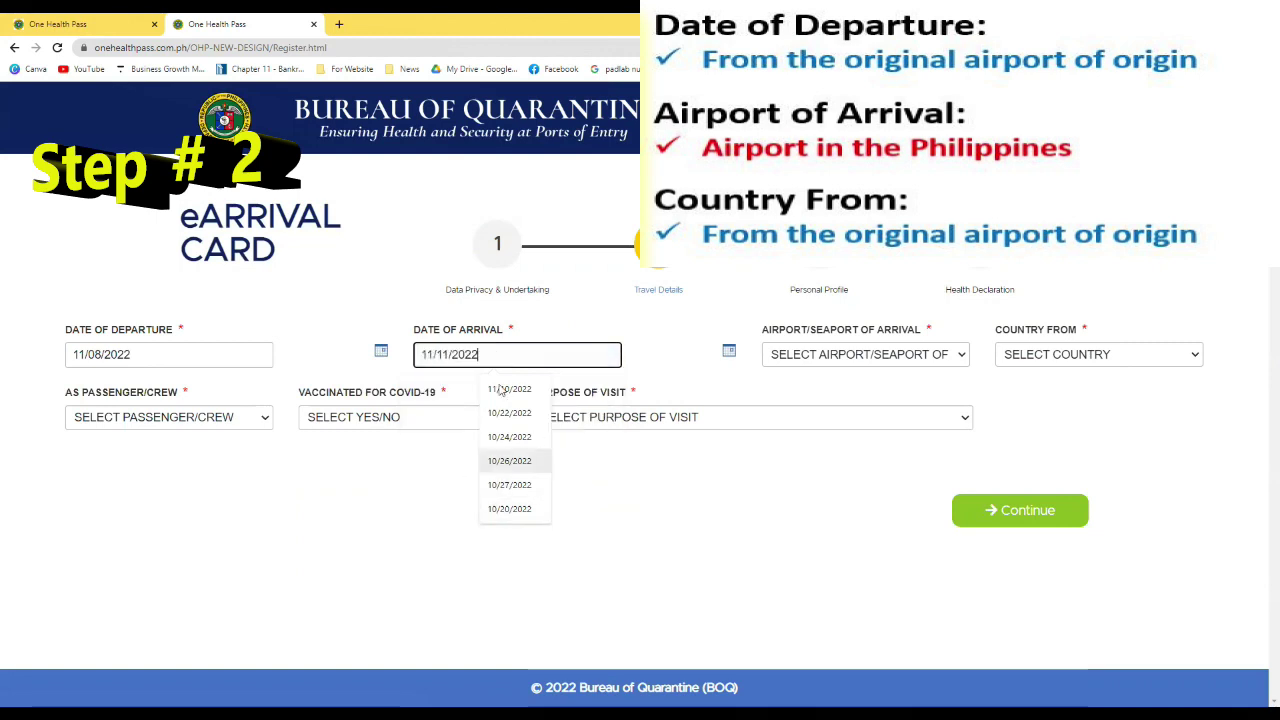
click(444, 355)
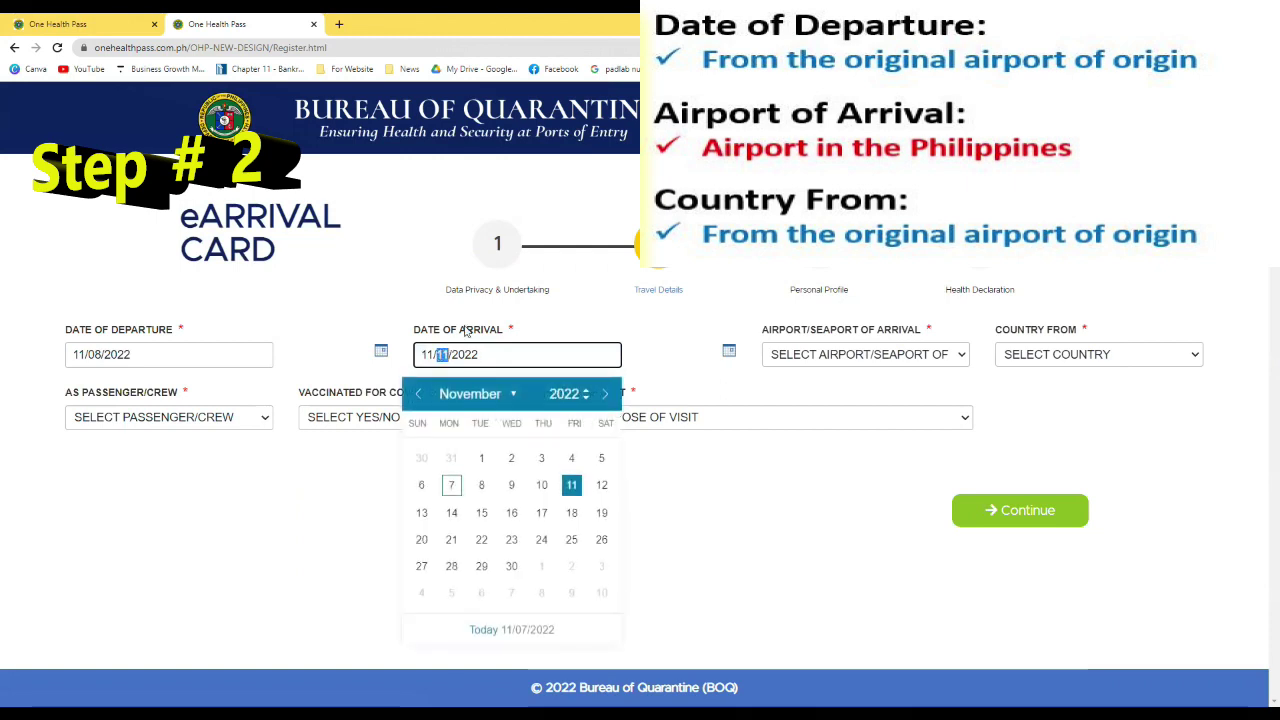
text(09)
click(703, 526)
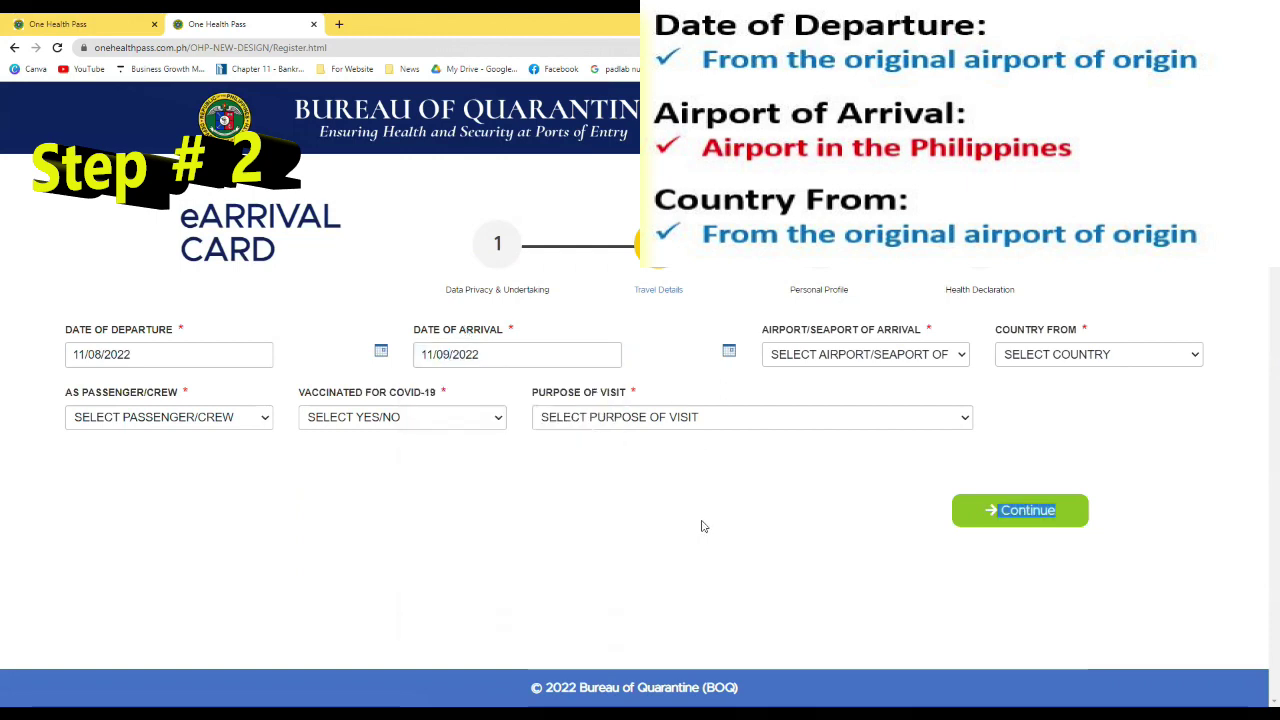
Step: Choose NAIA T1 (TERMINAL 1) as the airport of arrival and UNITED KINGDOM as the country from
click(846, 362)
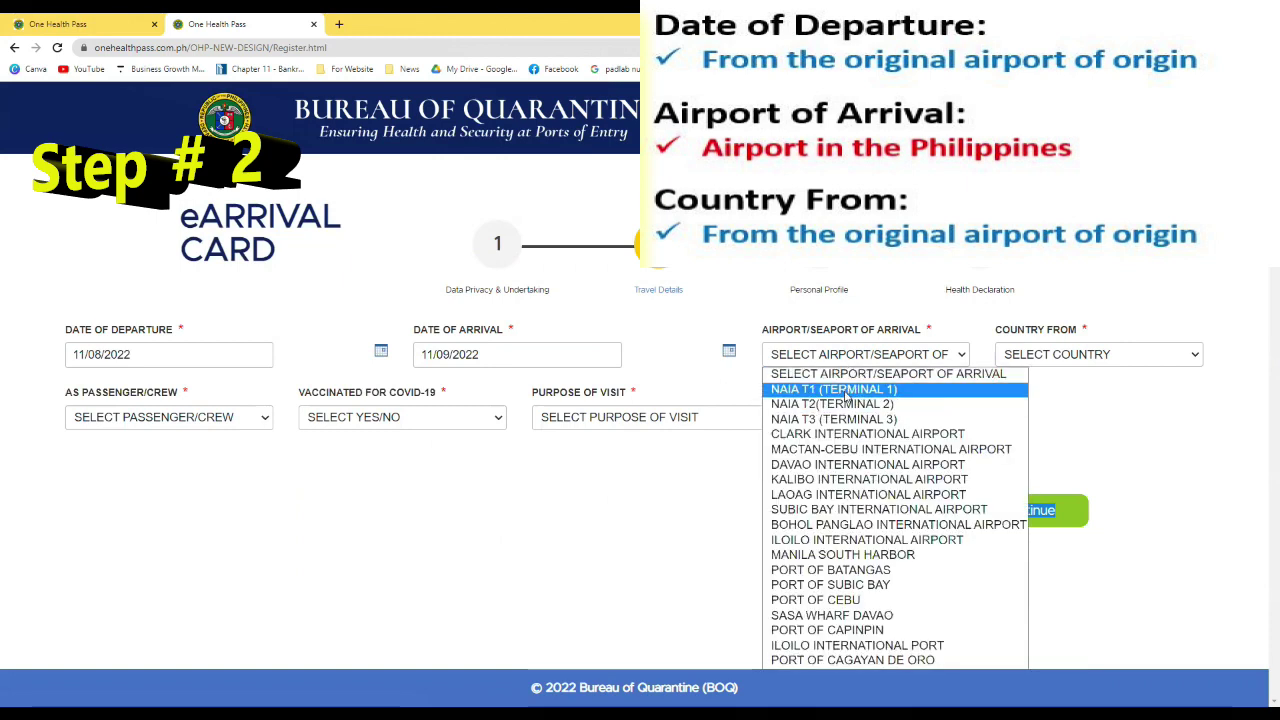
click(846, 392)
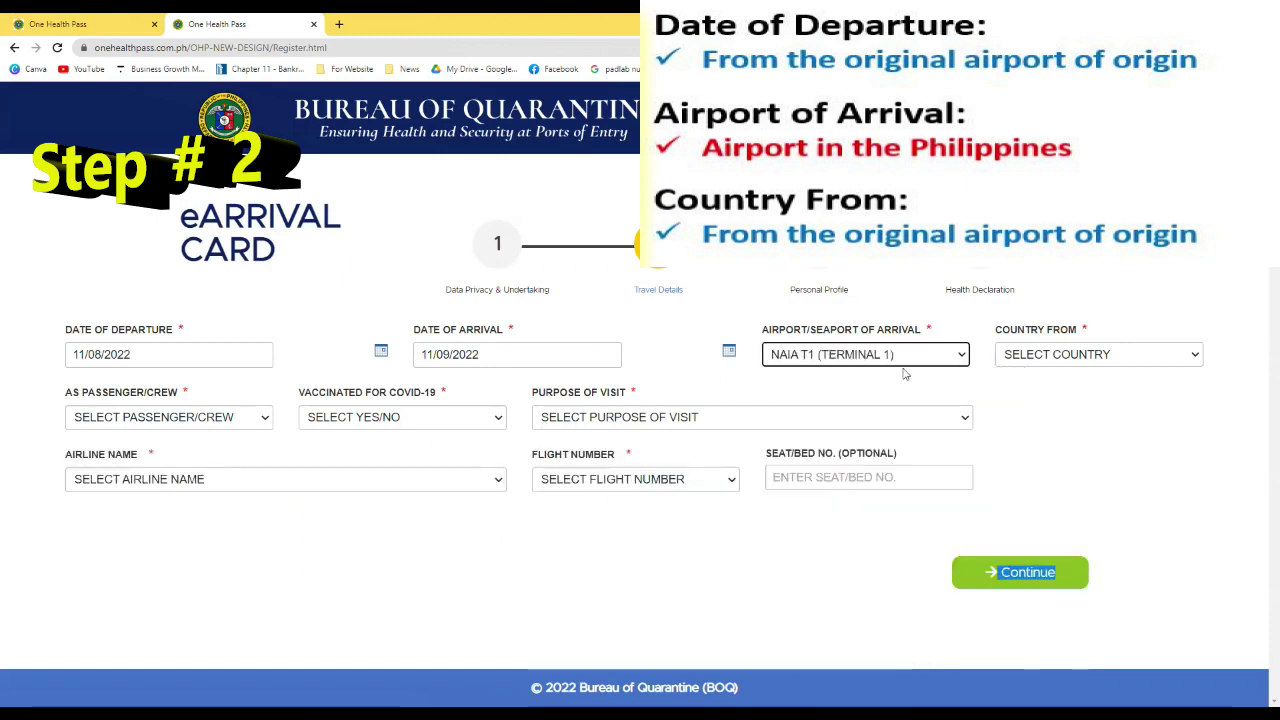
click(1120, 362)
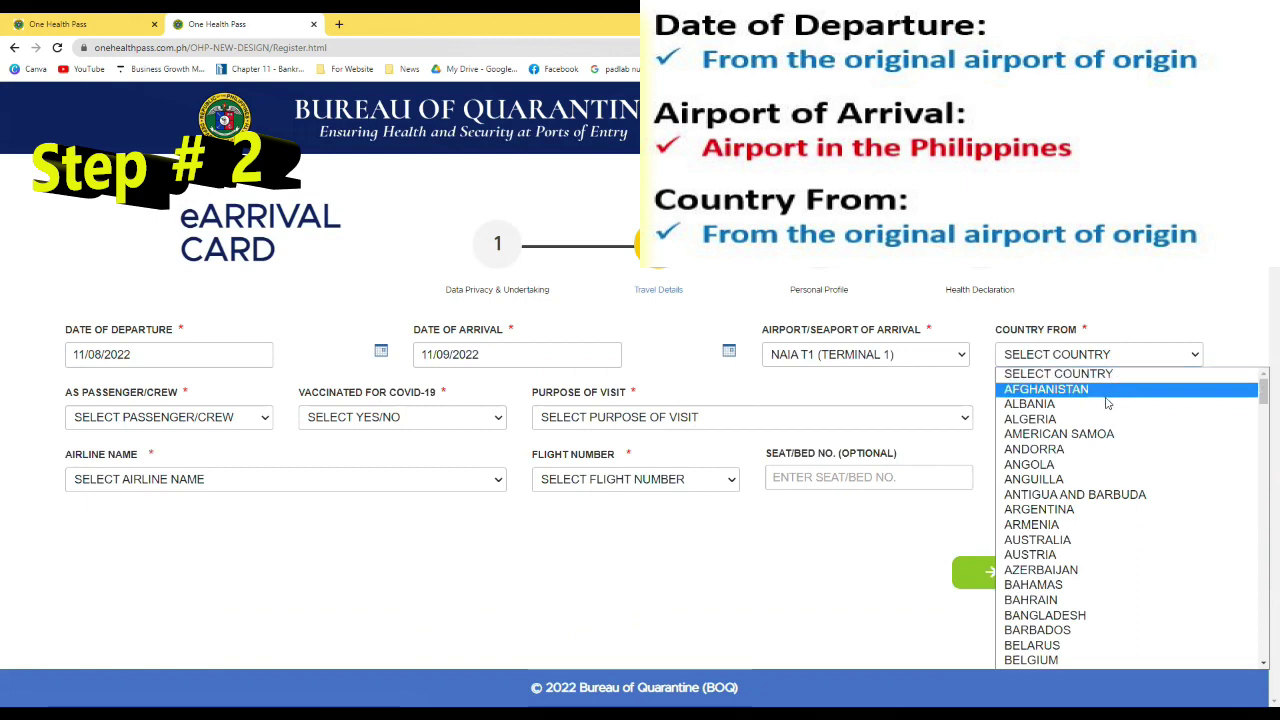
key(u)
scroll(1086, 568, down, 2)
scroll(1086, 485, up, 5)
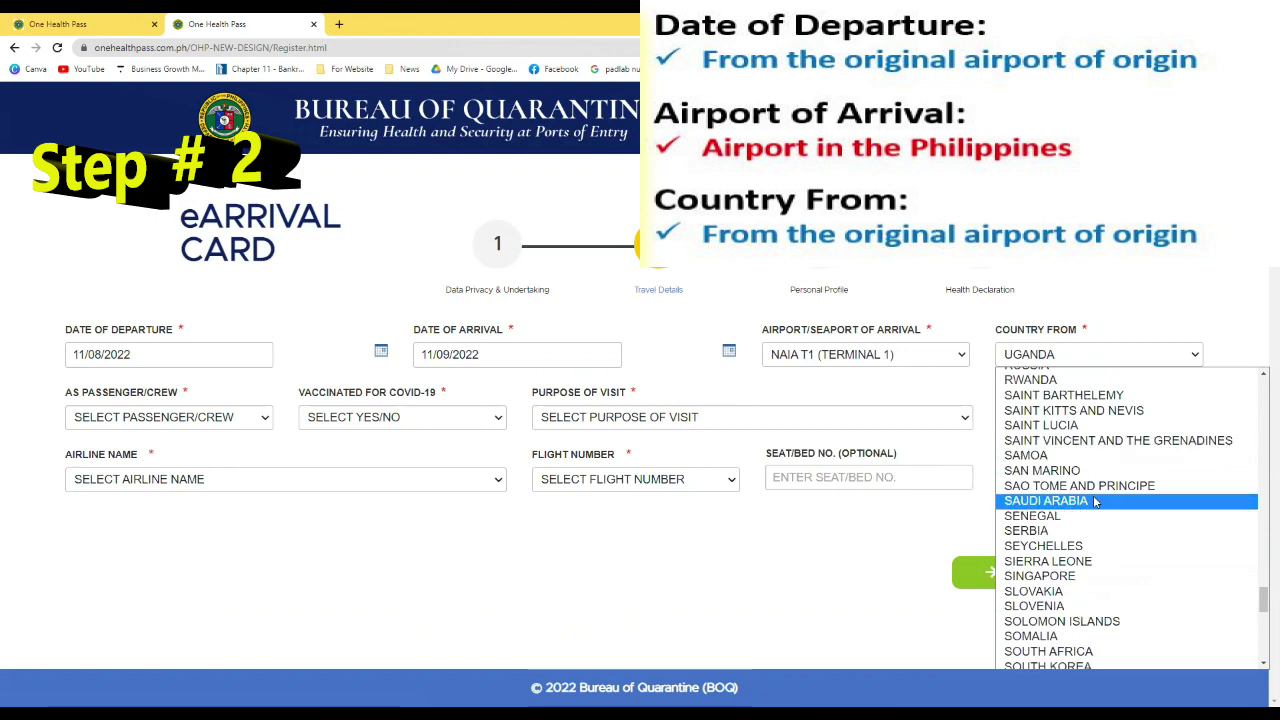
scroll(1090, 577, down, 5)
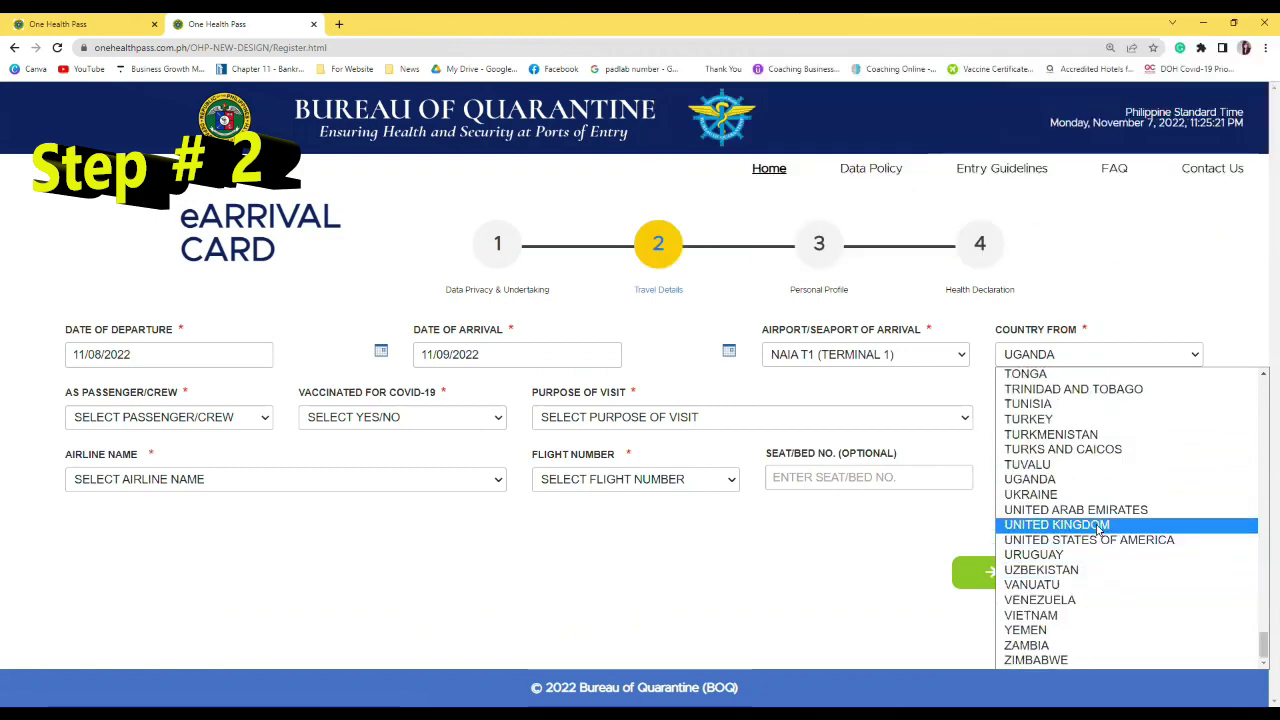
click(1098, 525)
Step: Declare the traveler as AIRCRAFT PASSENGER, vaccinated for COVID-19 YES, with HOLIDAY/PLEASURE/VACATION as the purpose of visit
click(193, 425)
click(160, 452)
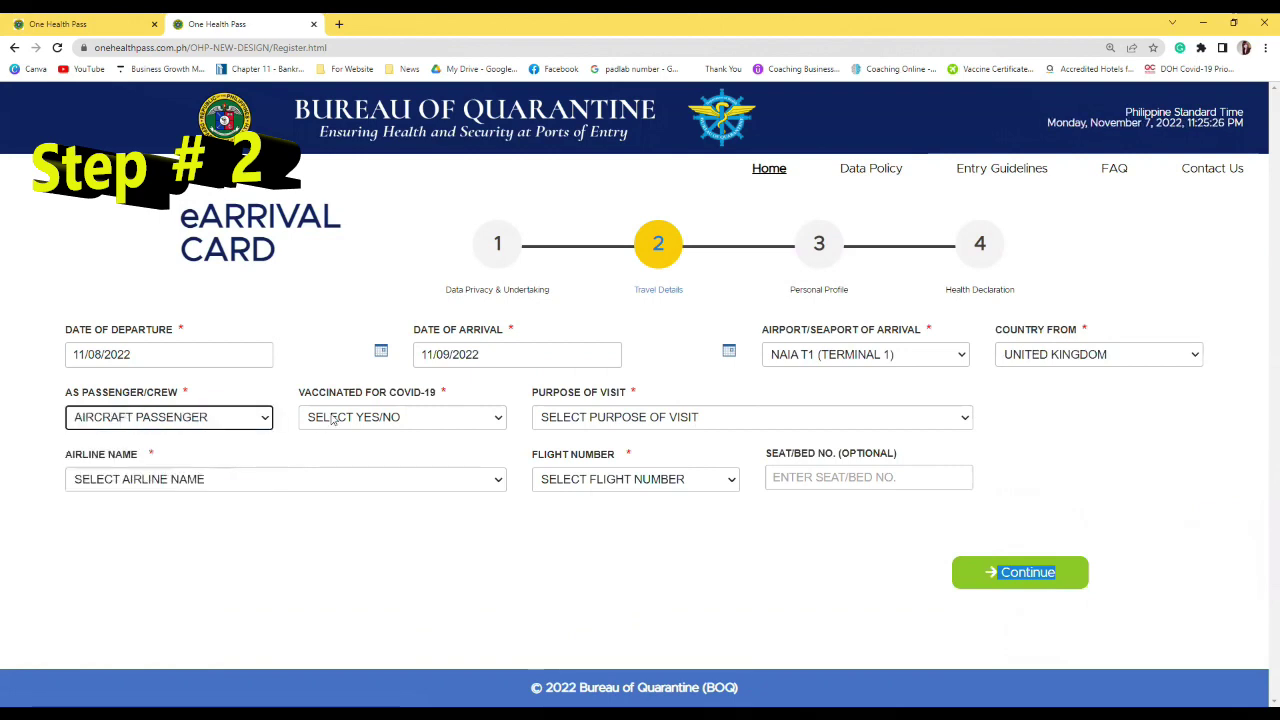
click(382, 420)
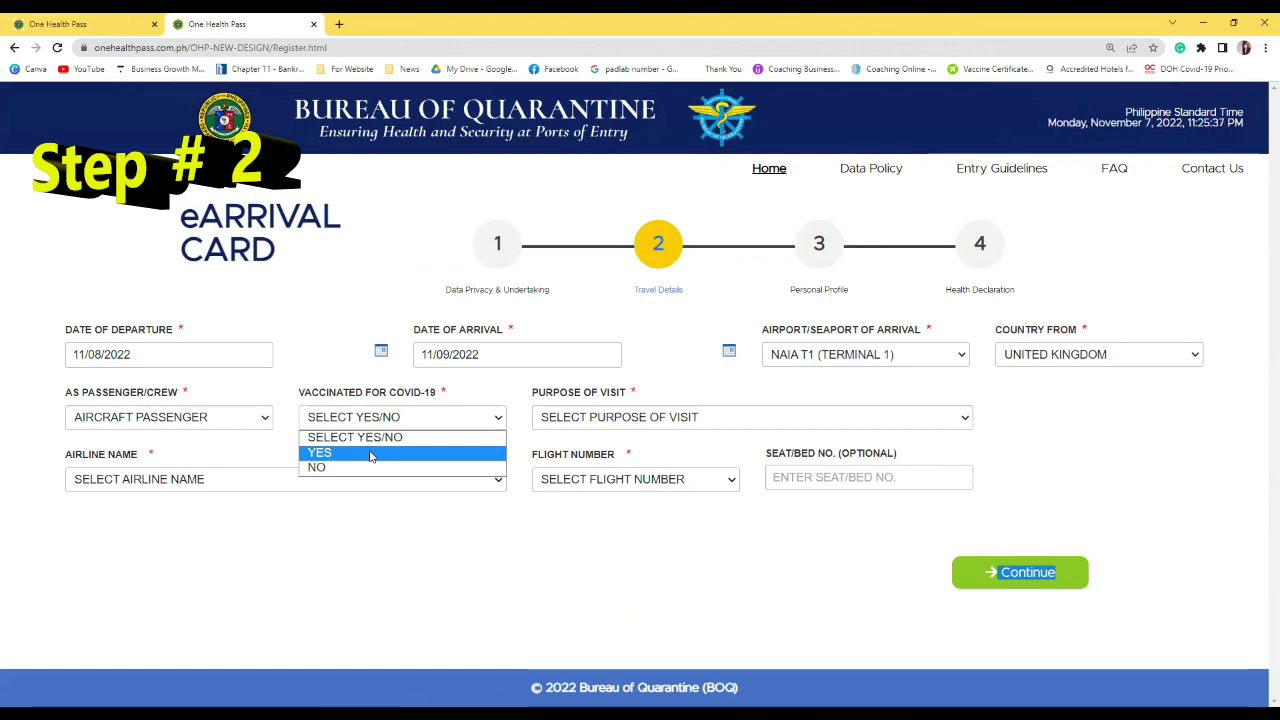
click(370, 453)
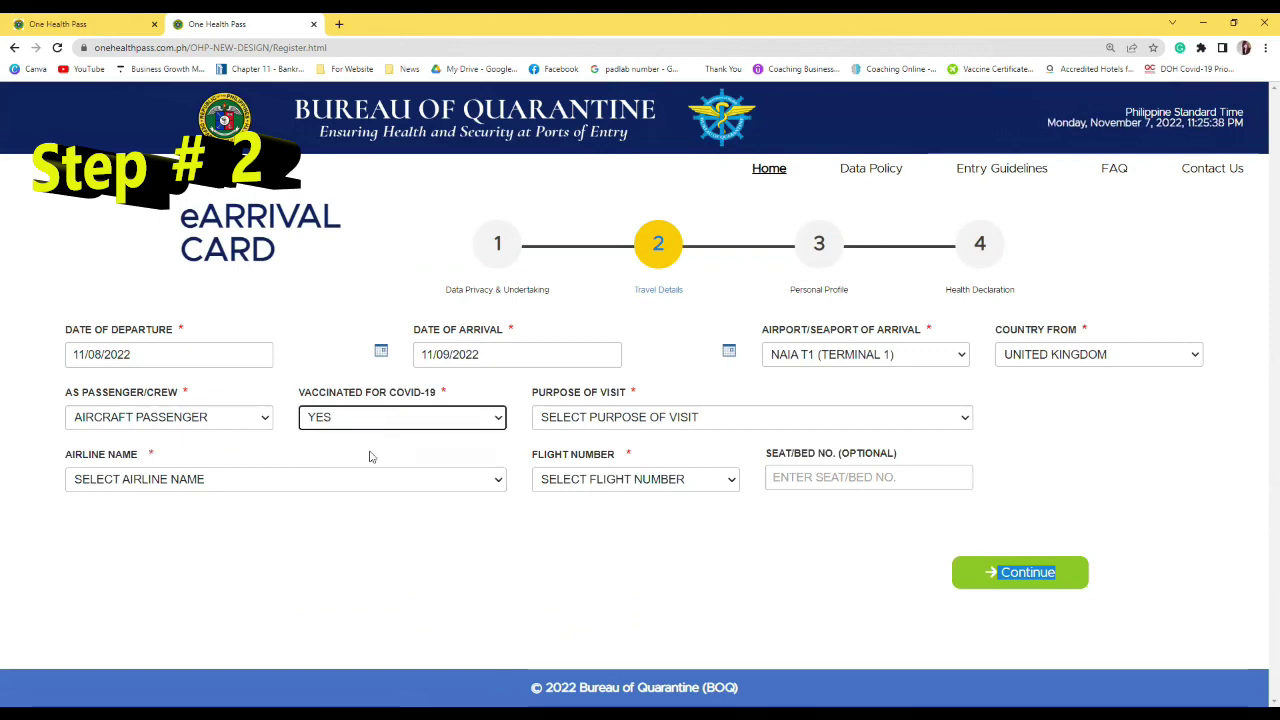
click(566, 427)
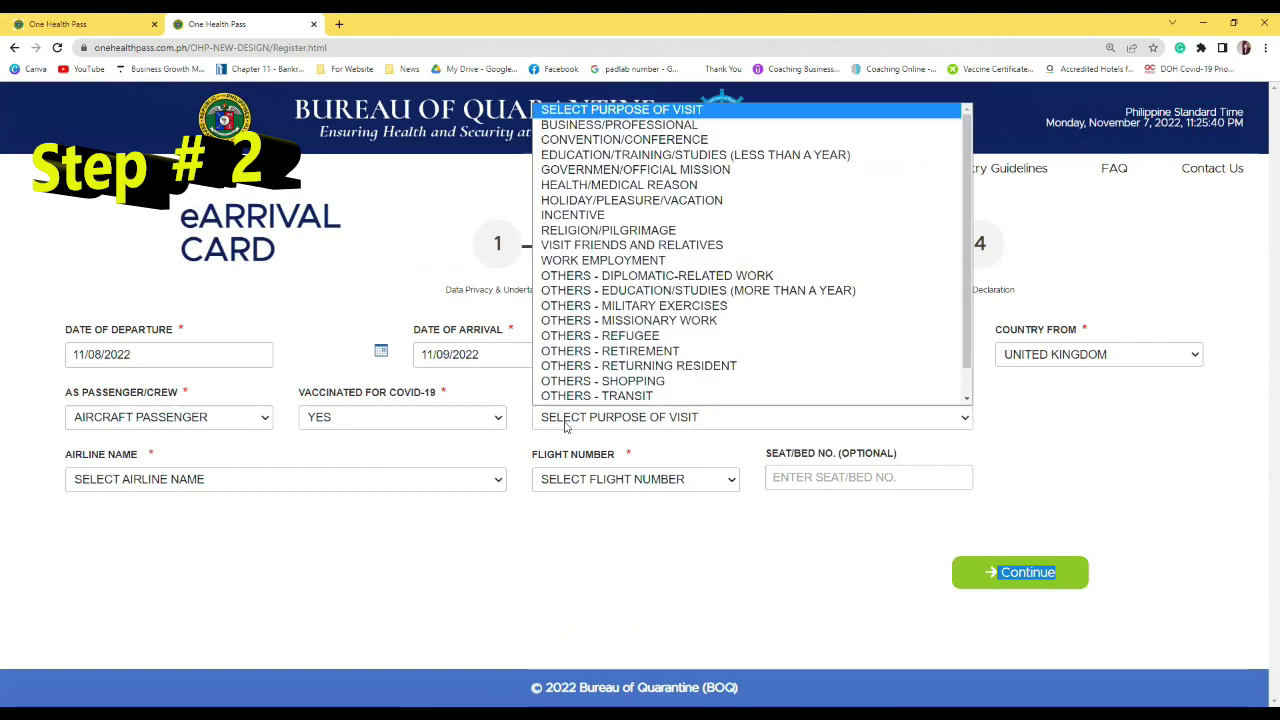
click(606, 205)
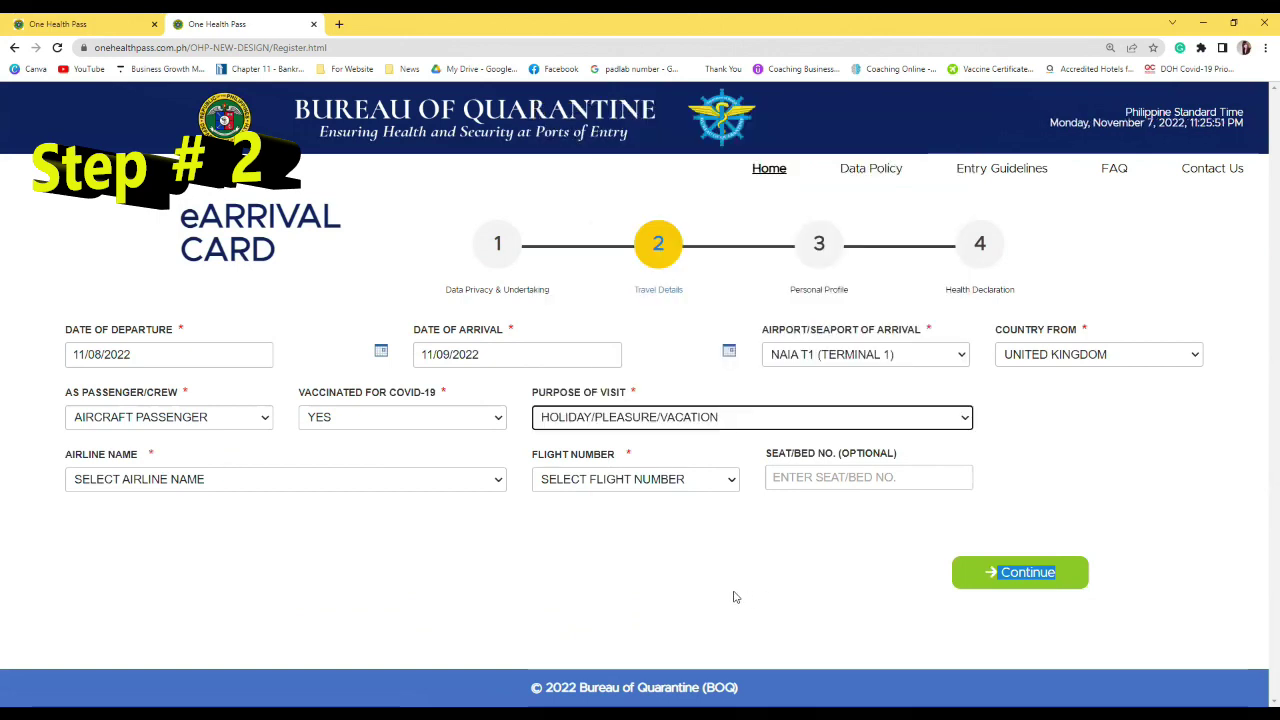
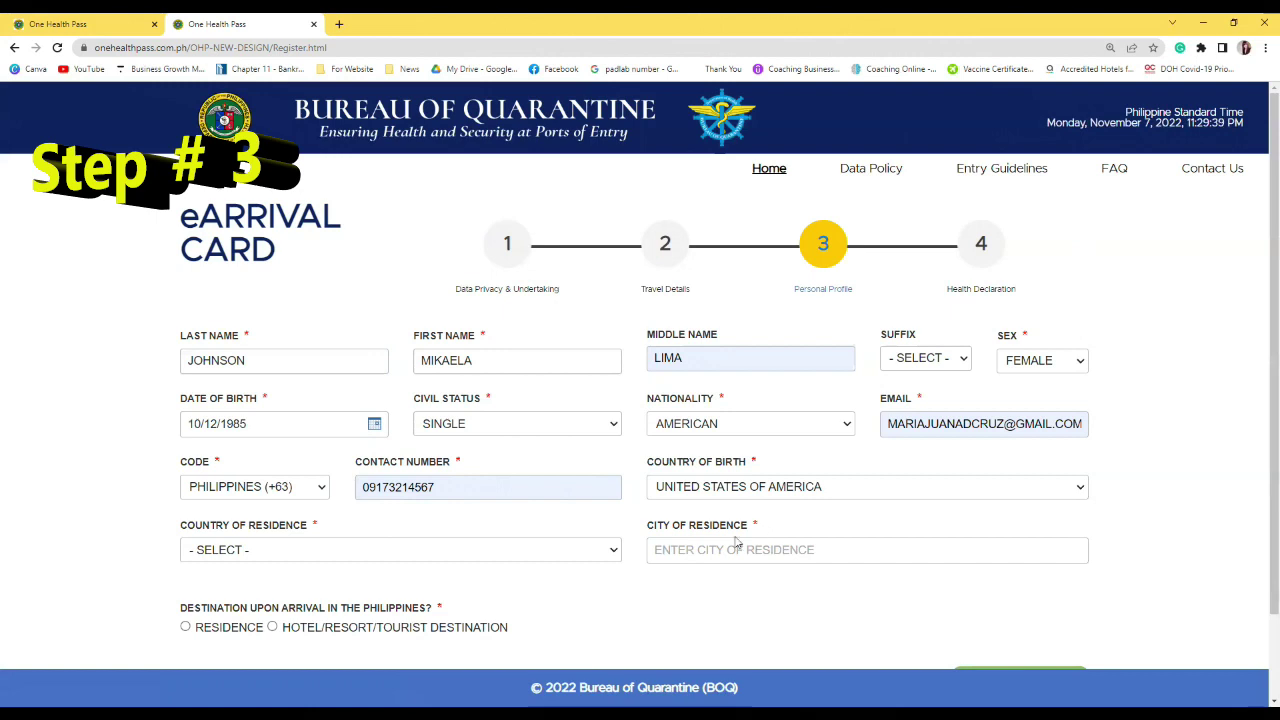
Step: Set the country of residence to UNITED STATES OF AMERICA and the city of residence to SAN DIEGO
click(395, 552)
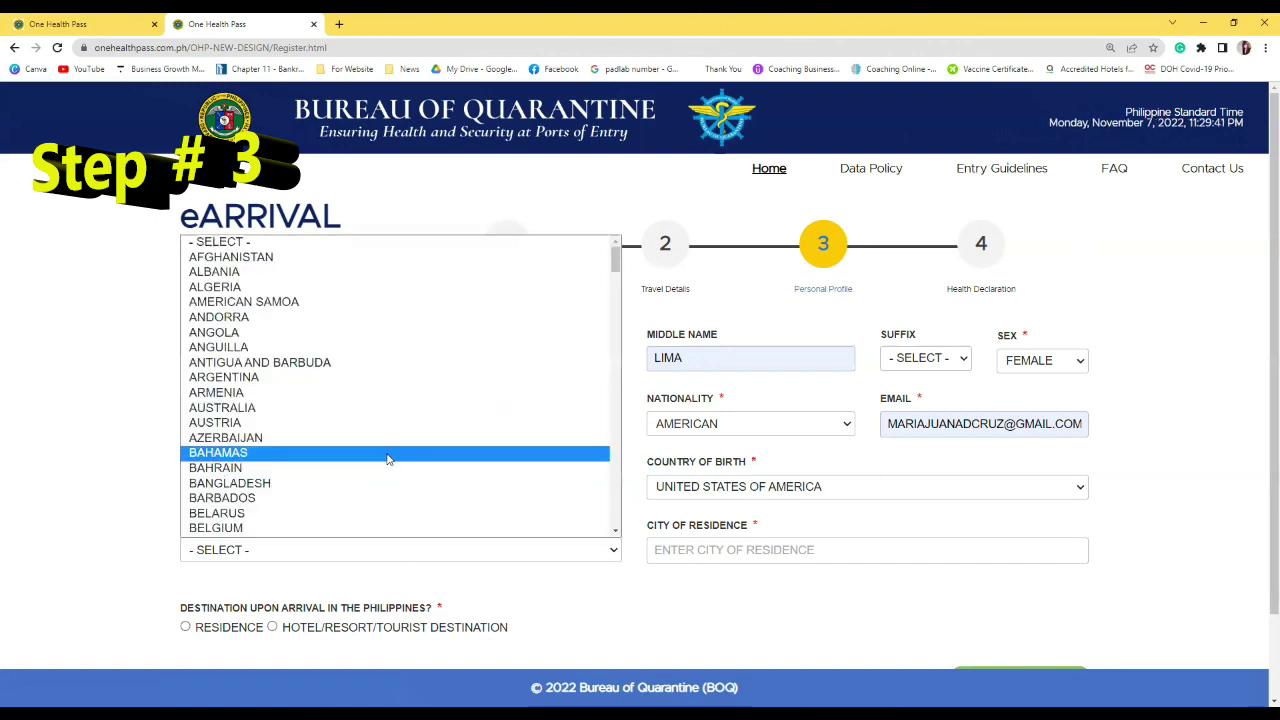
key(u)
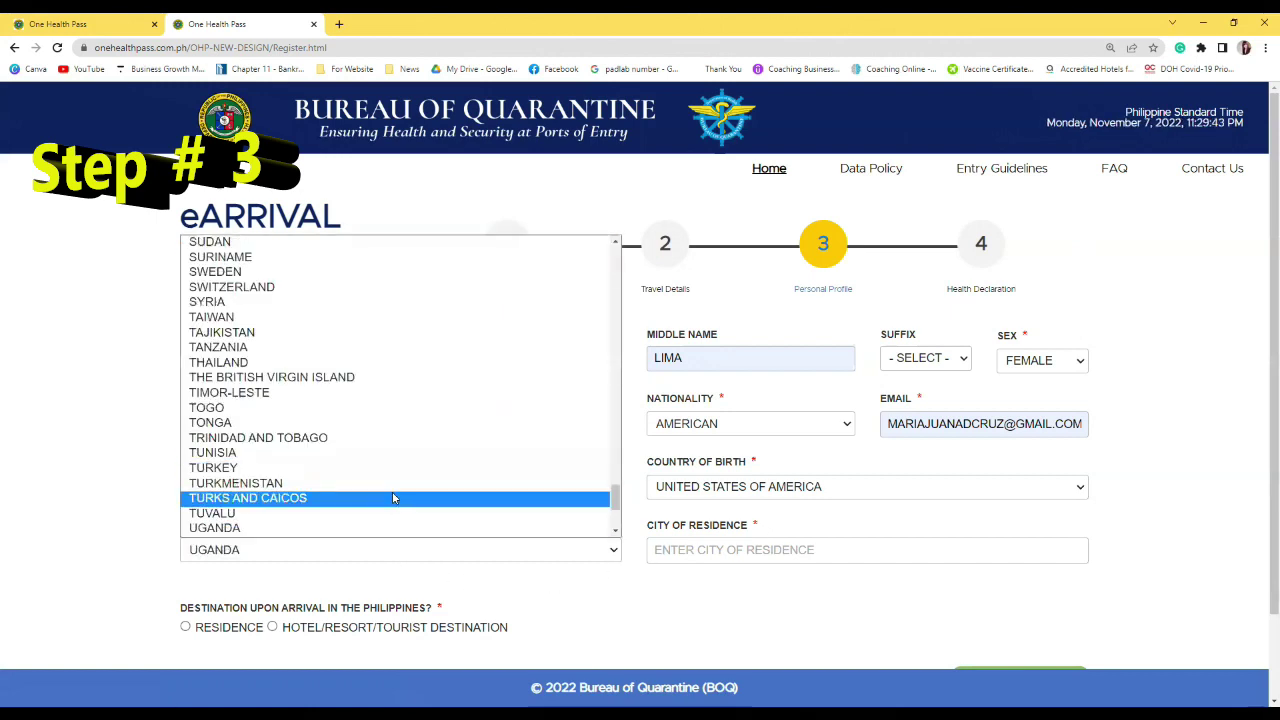
scroll(389, 484, down, 2)
click(365, 407)
click(729, 551)
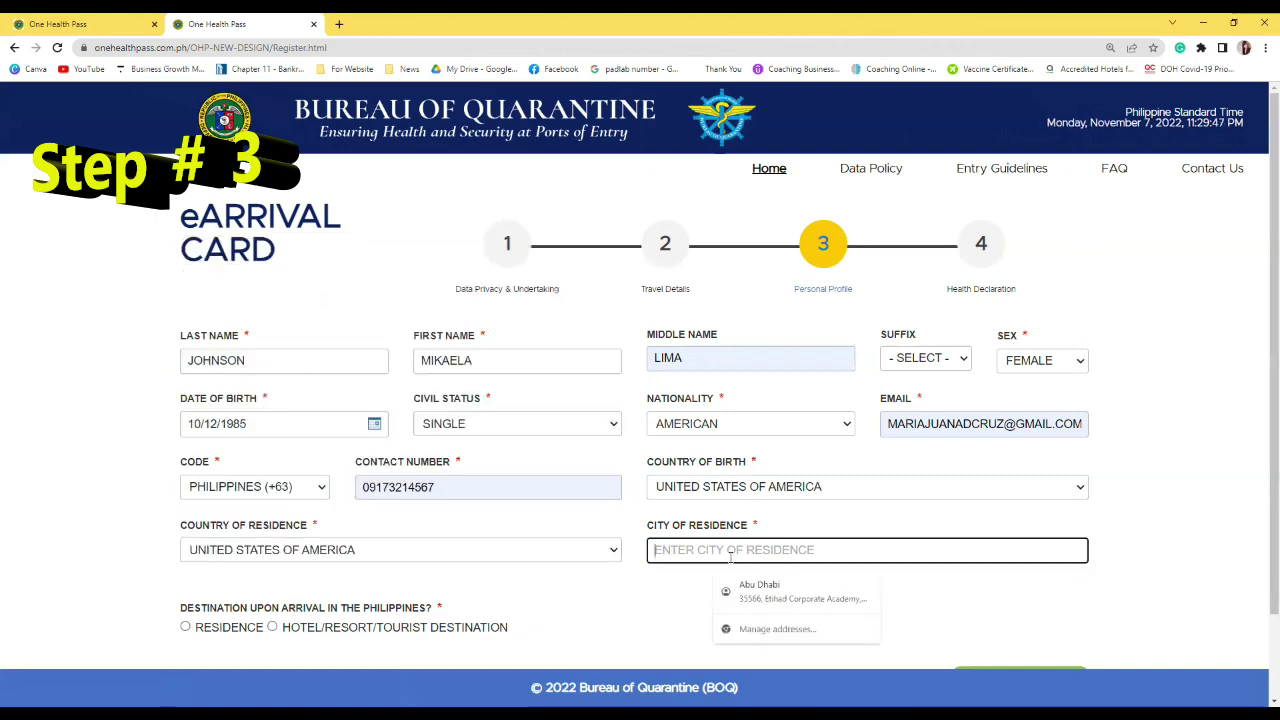
text(SSAN)
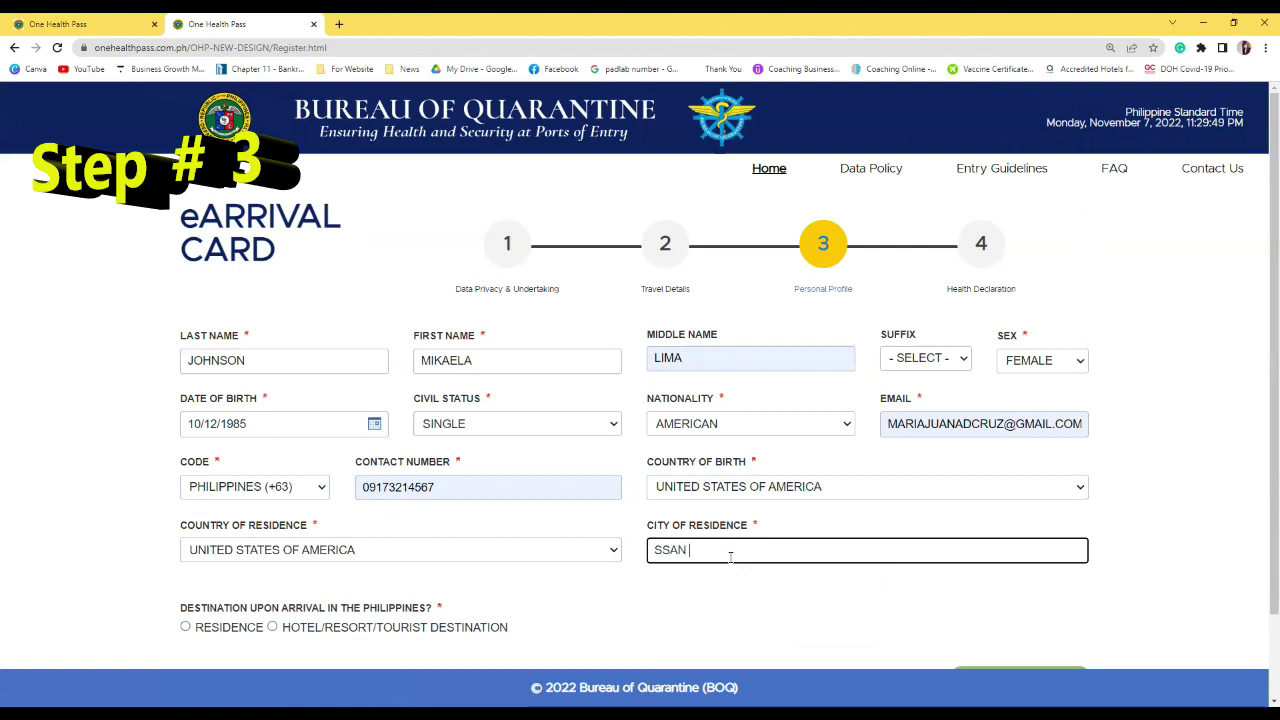
key(BackSpace)
text(AN DIEGO)
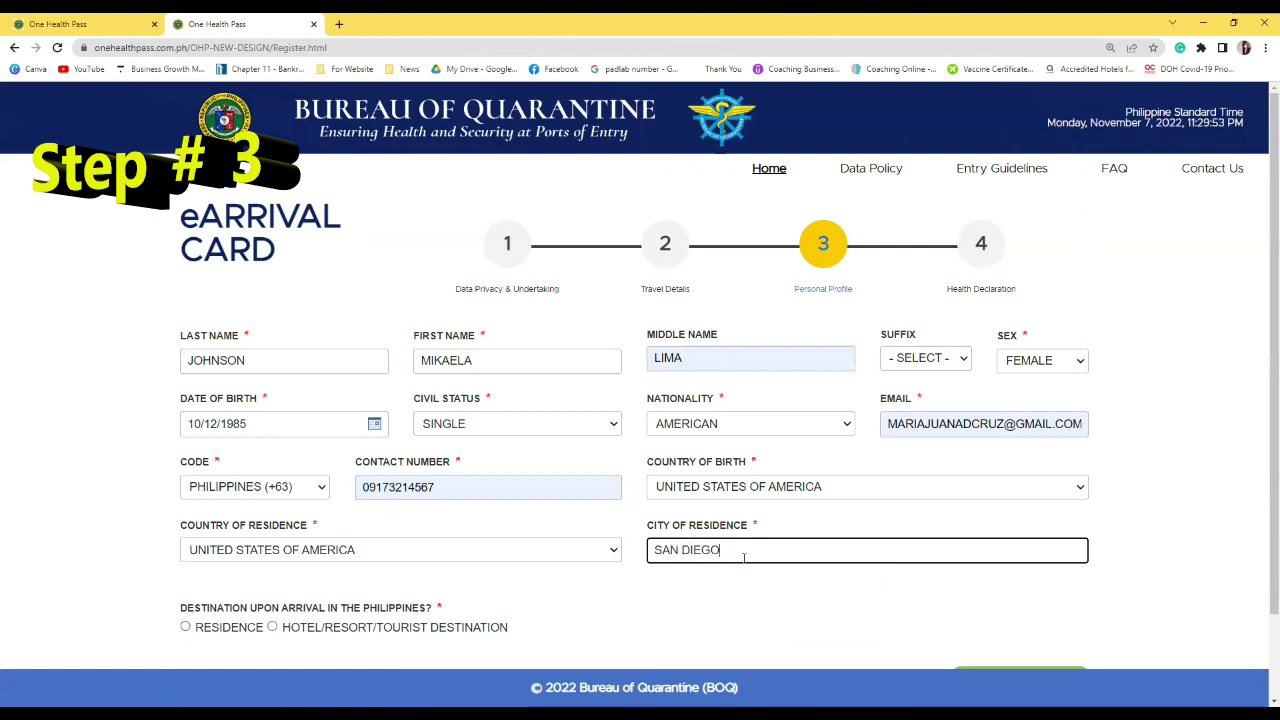
Step: Choose RESIDENCE as the destination, enter the street address with province CAVITE and municipality CITY OF BACOOR, and continue to the Health Declaration
scroll(751, 566, down, 1)
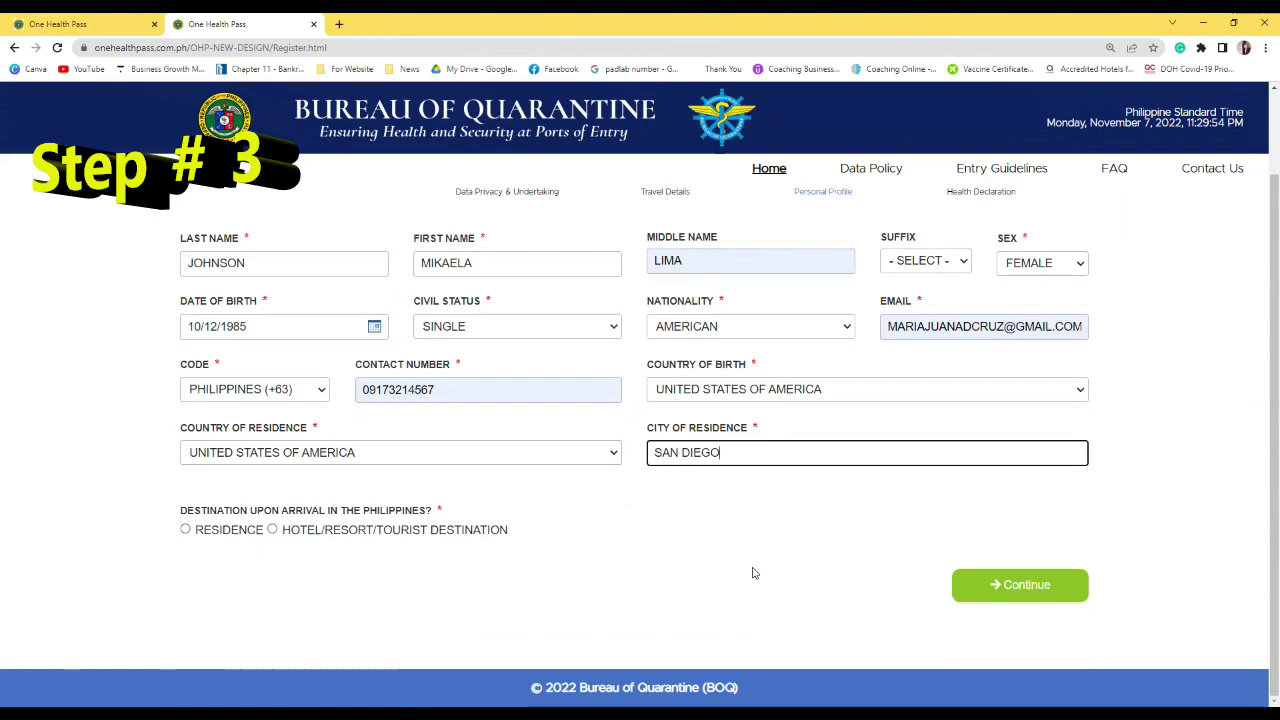
click(213, 539)
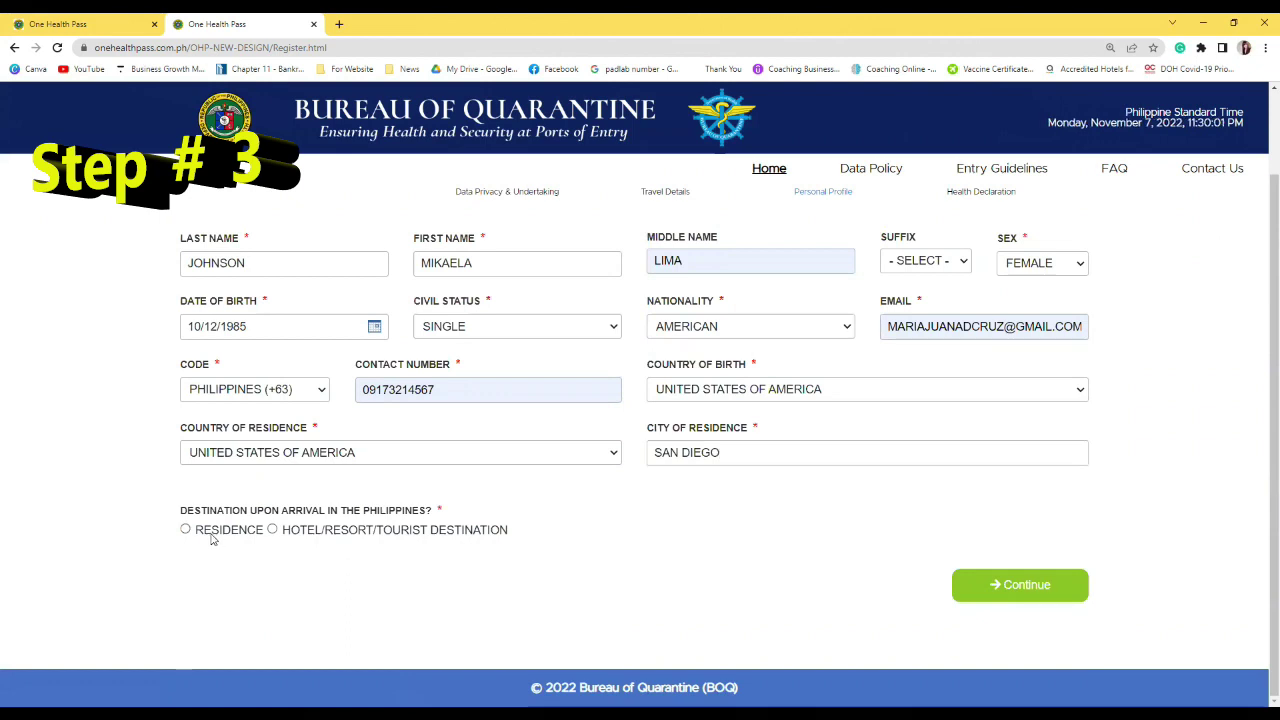
scroll(497, 543, down, 2)
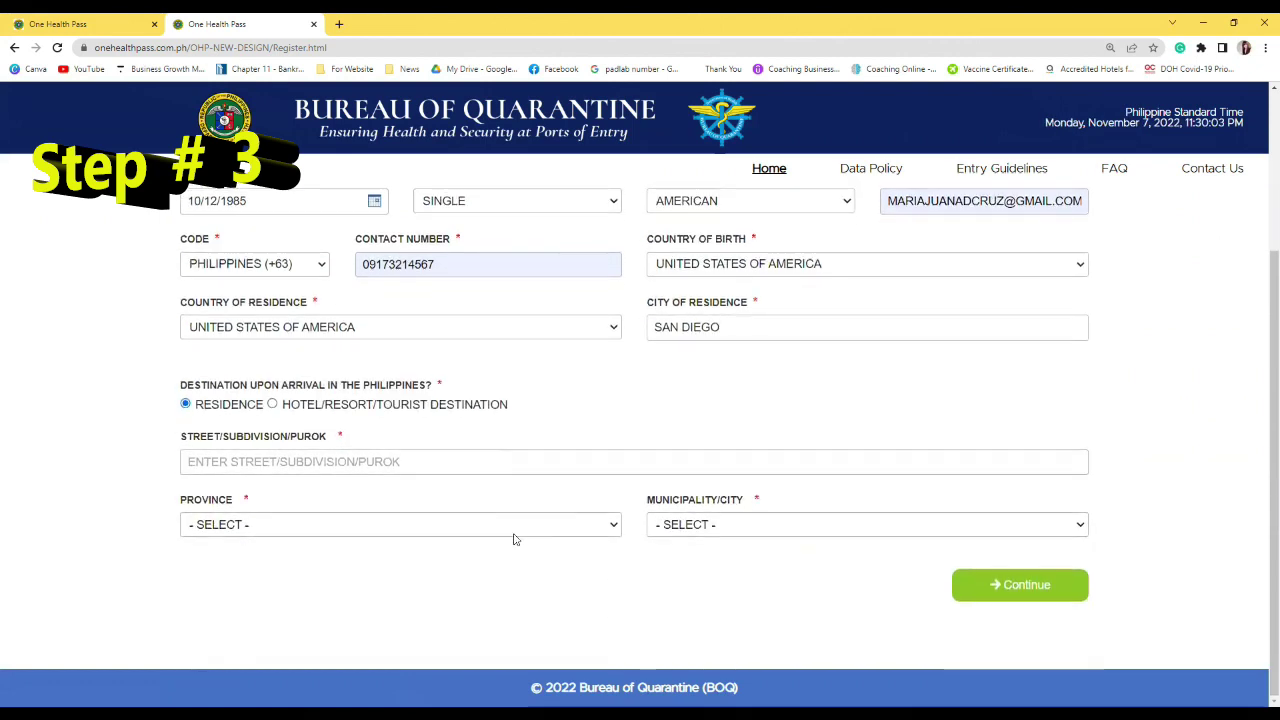
click(342, 414)
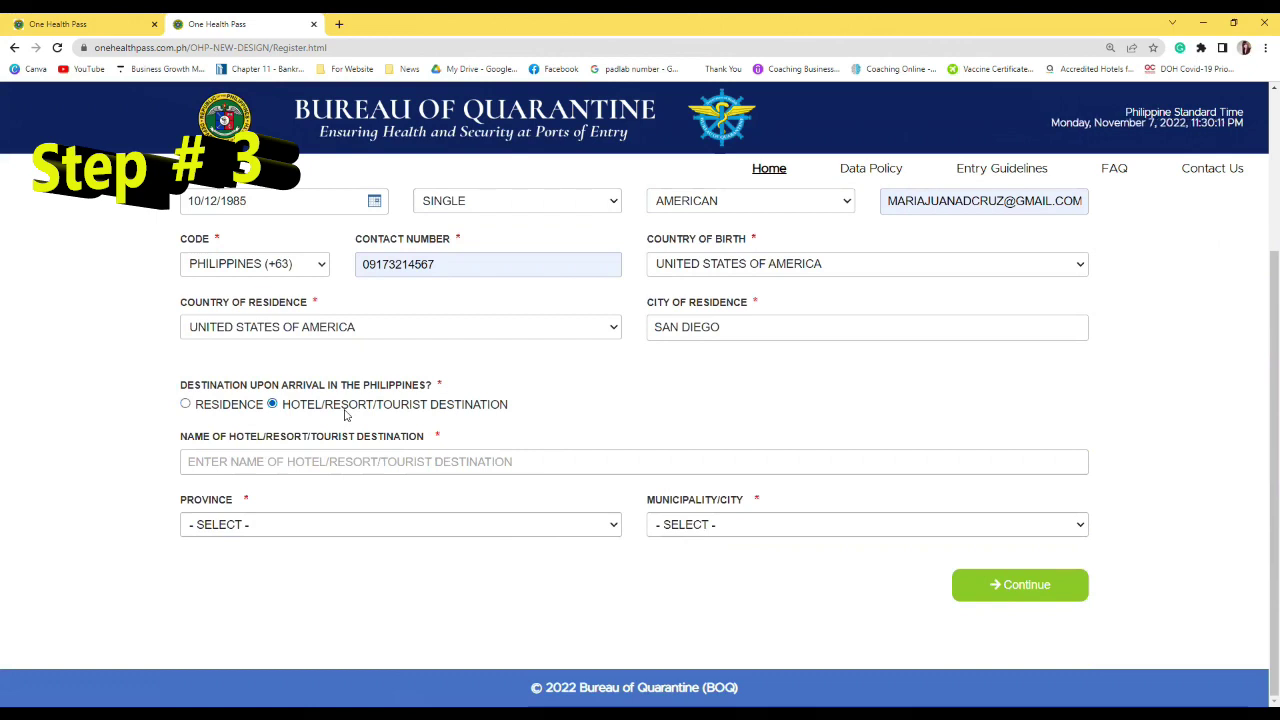
click(208, 413)
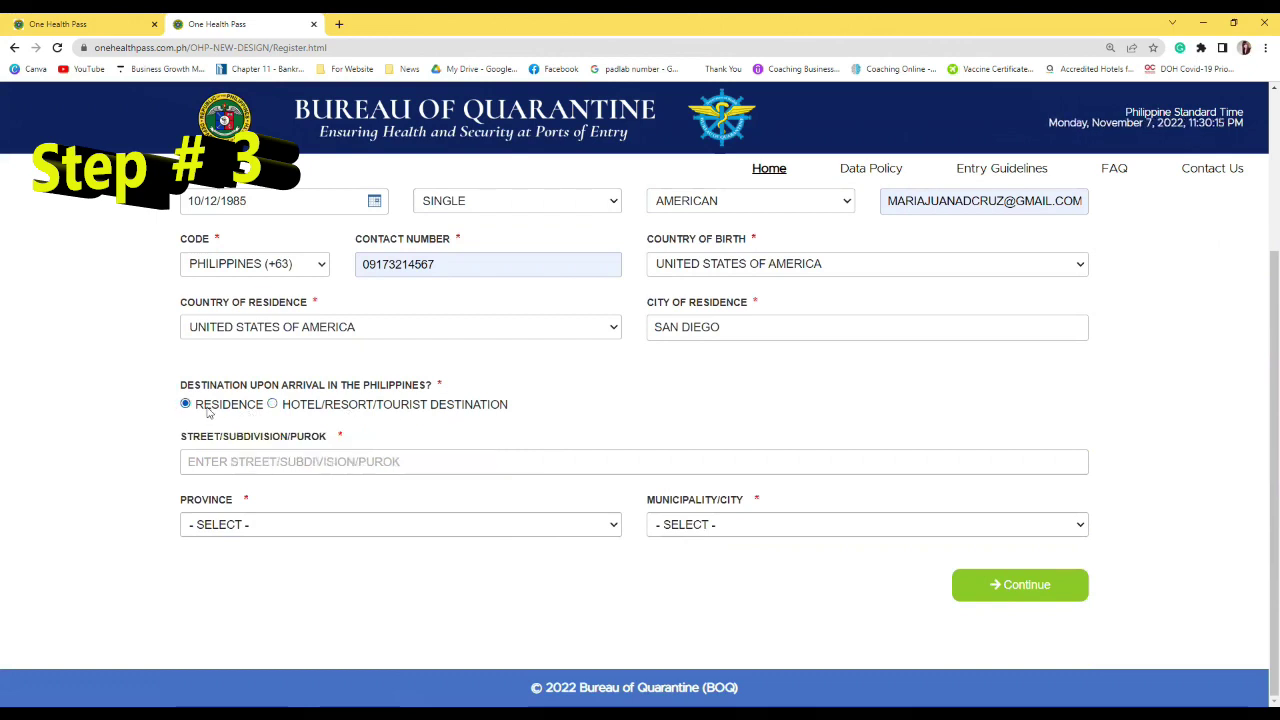
click(248, 457)
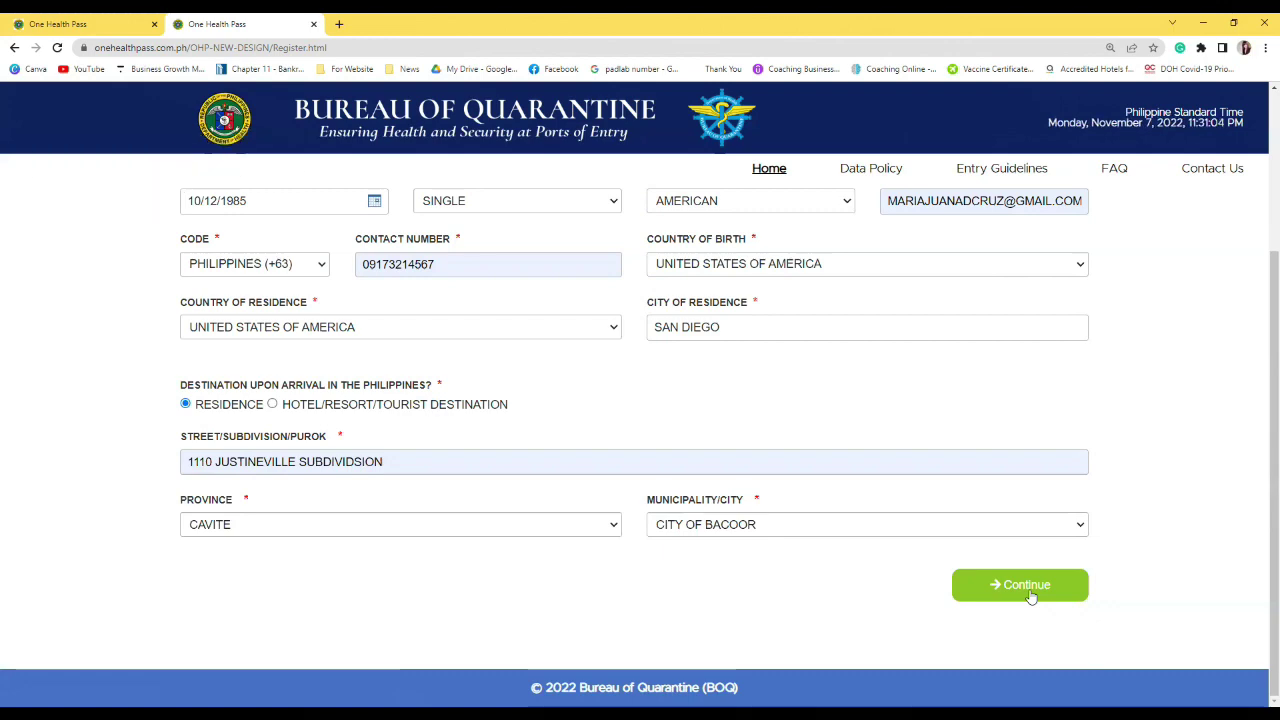
click(1031, 597)
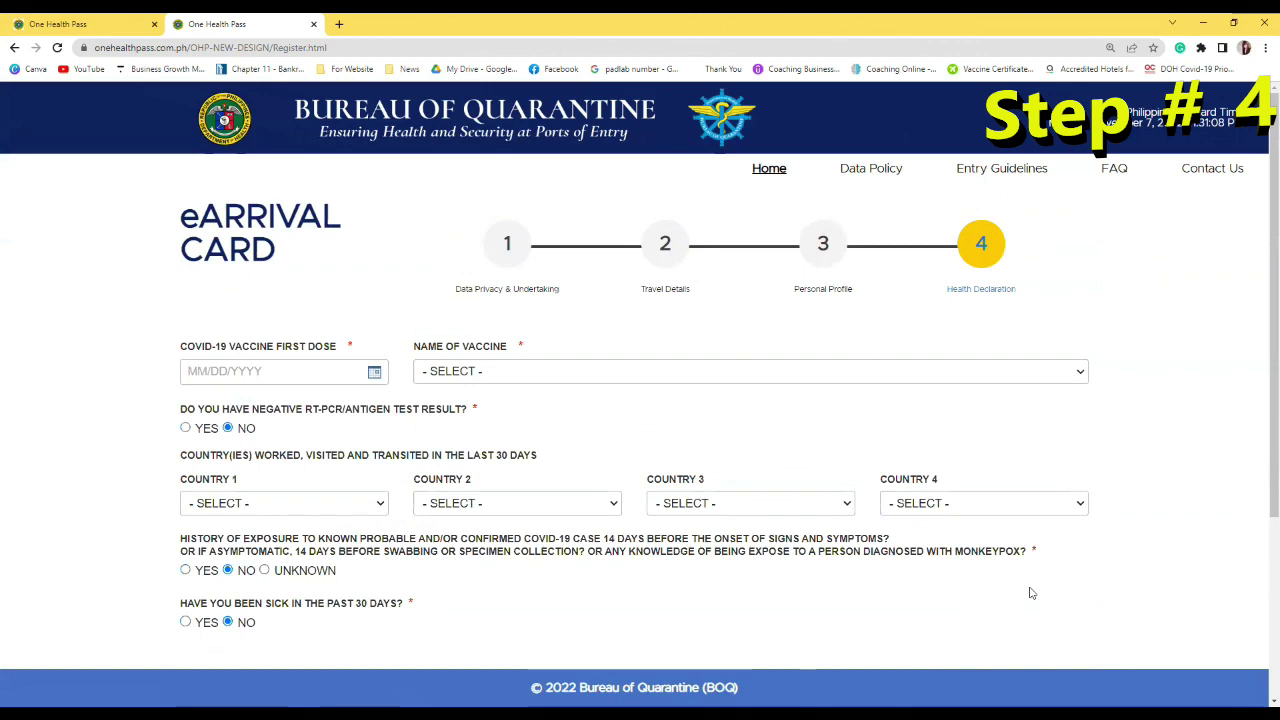
Step: Record the first COVID-19 vaccine dose on 12/10/2021 and the second dose on 02/09/2022, both as BIONTECH, PFIZER
click(370, 373)
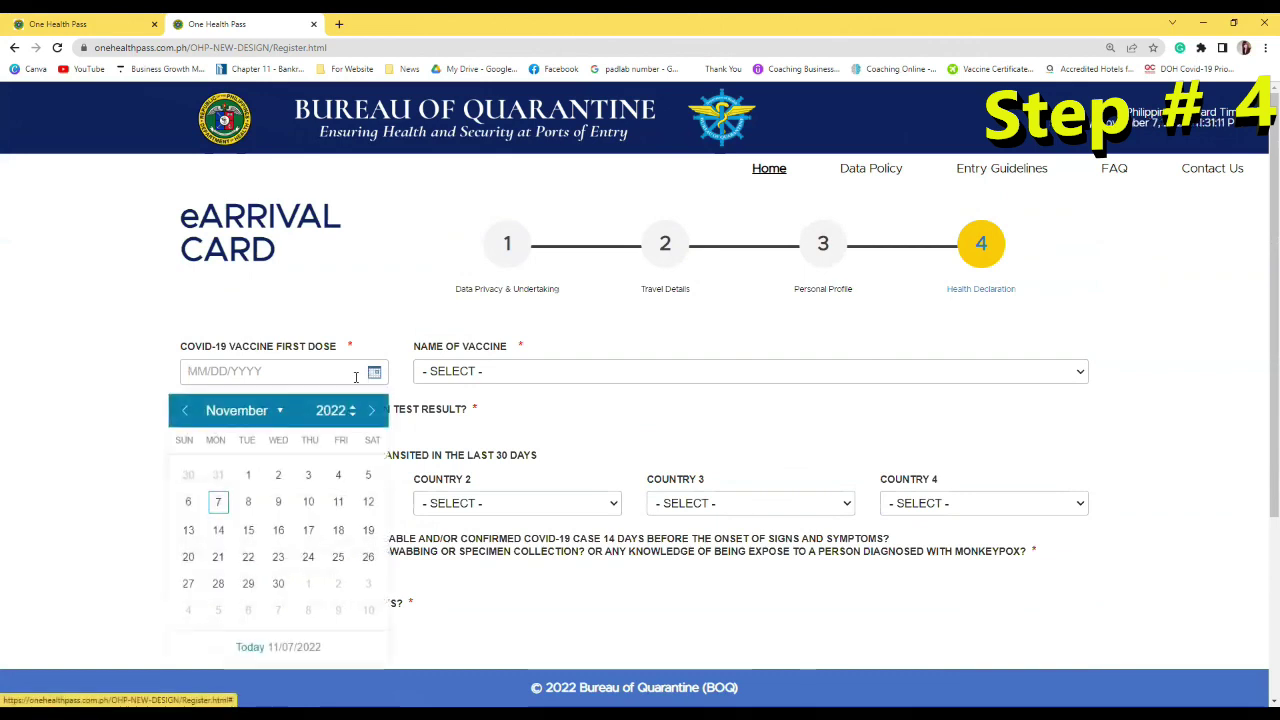
click(246, 413)
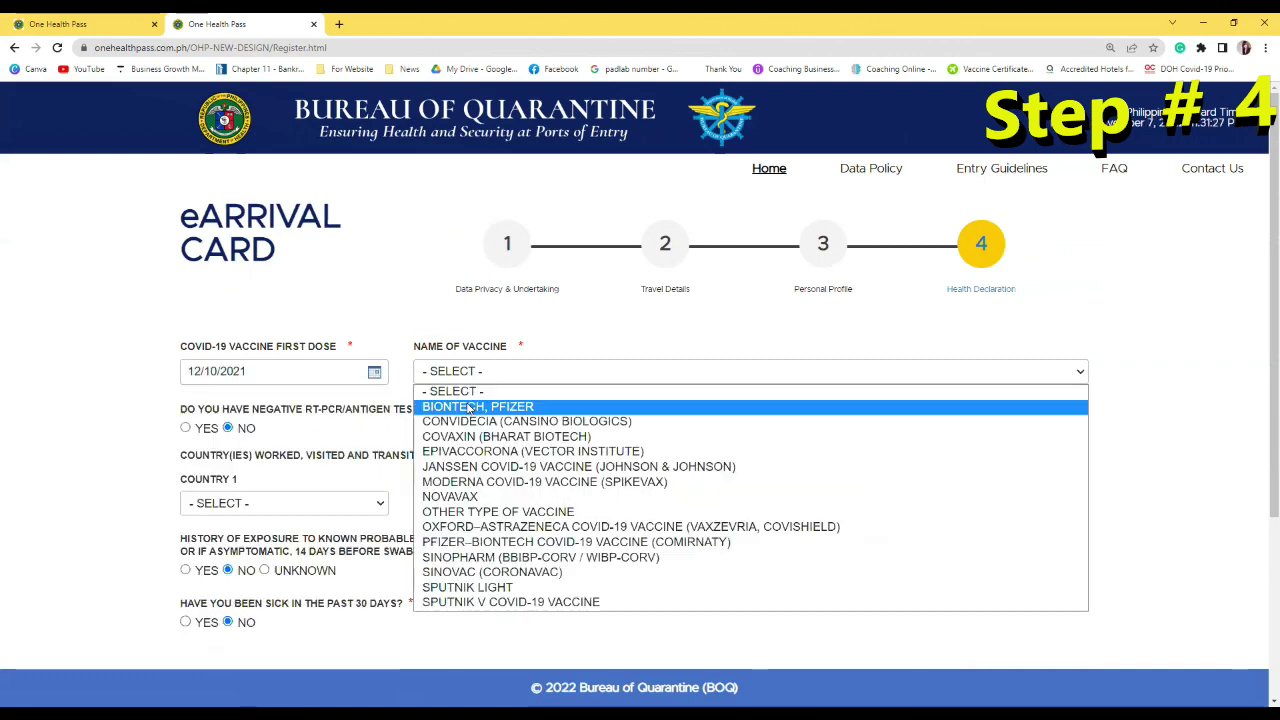
click(468, 407)
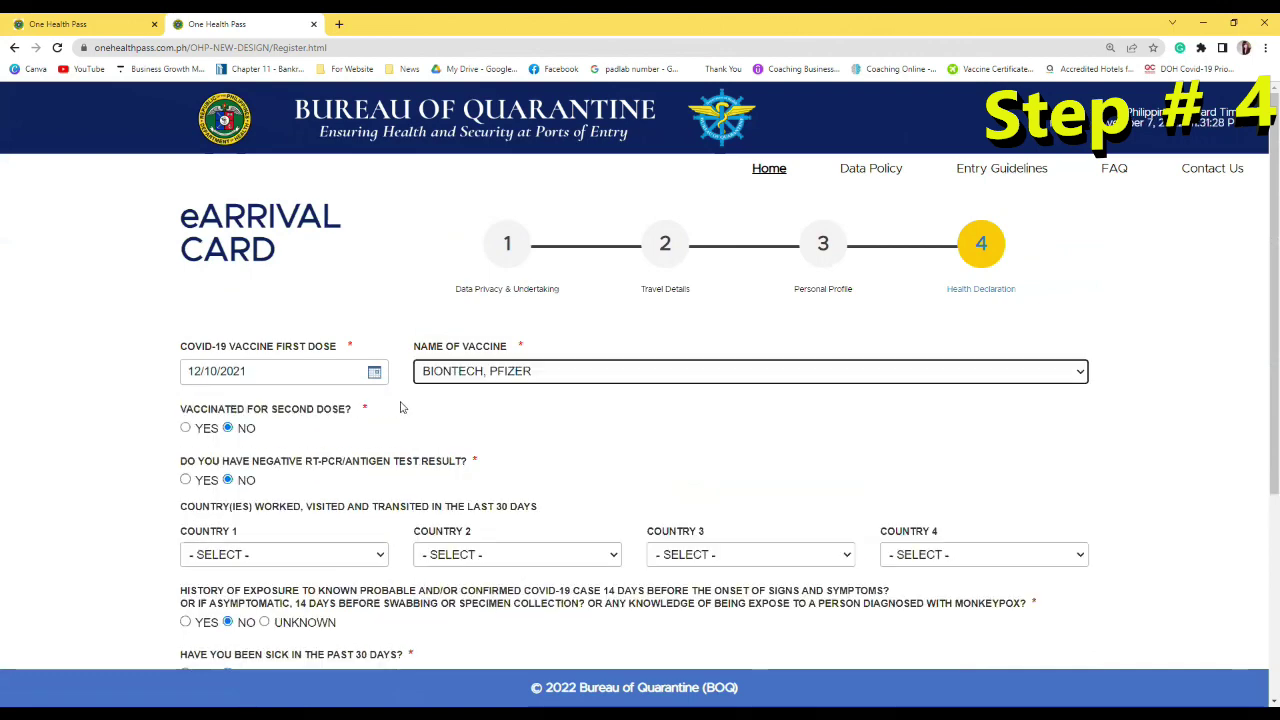
click(186, 429)
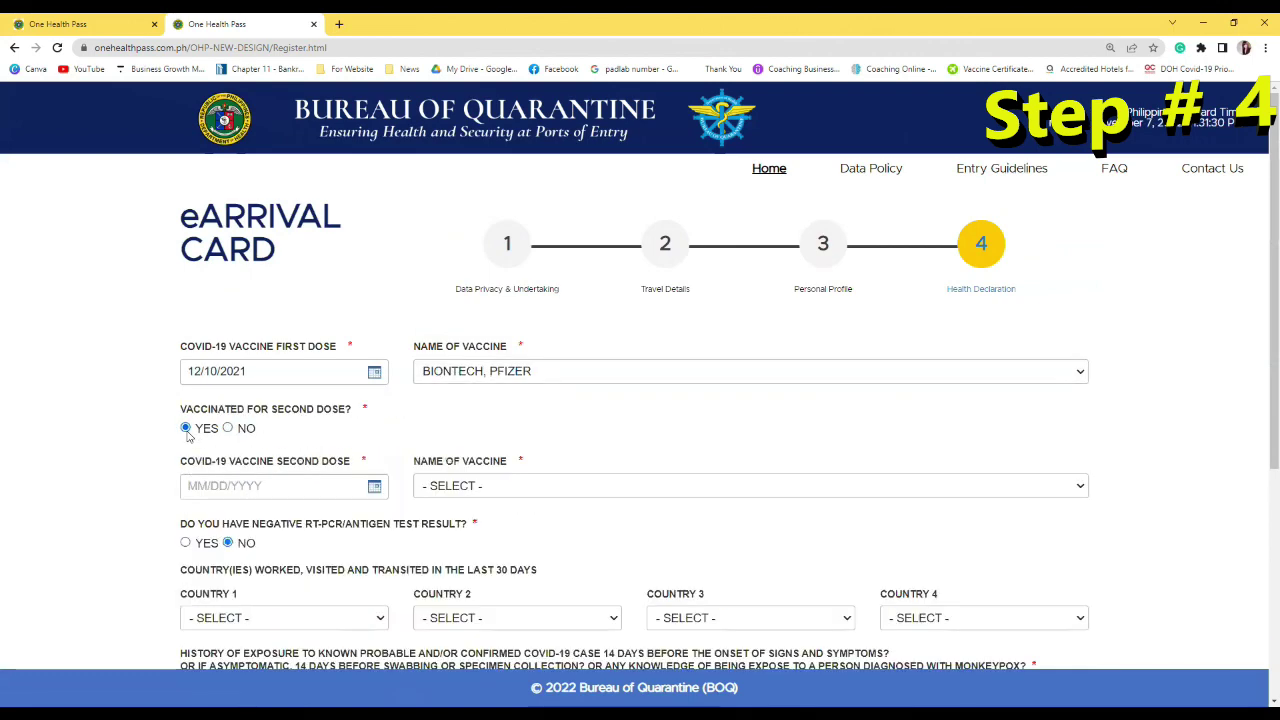
click(369, 491)
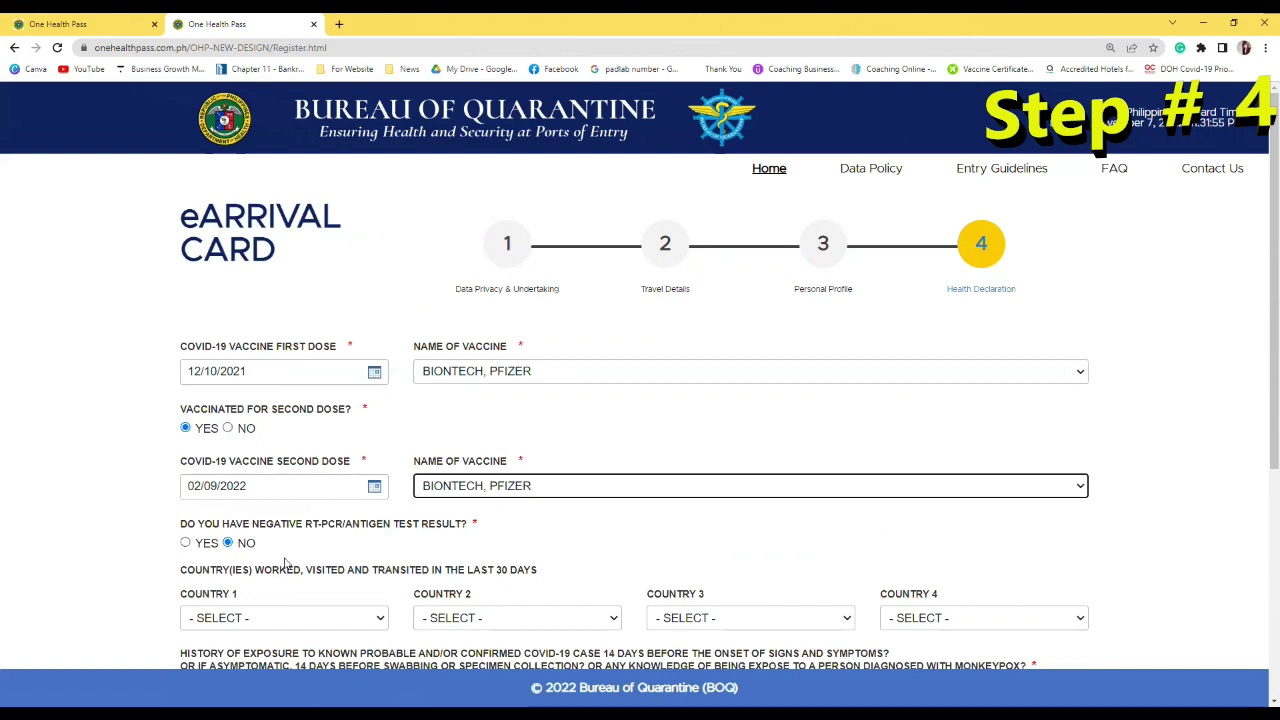
Step: Declare UNITED KINGDOM as country 1 and QATAR as country 2 among the countries visited or transited in the last 30 days
scroll(288, 557, down, 1)
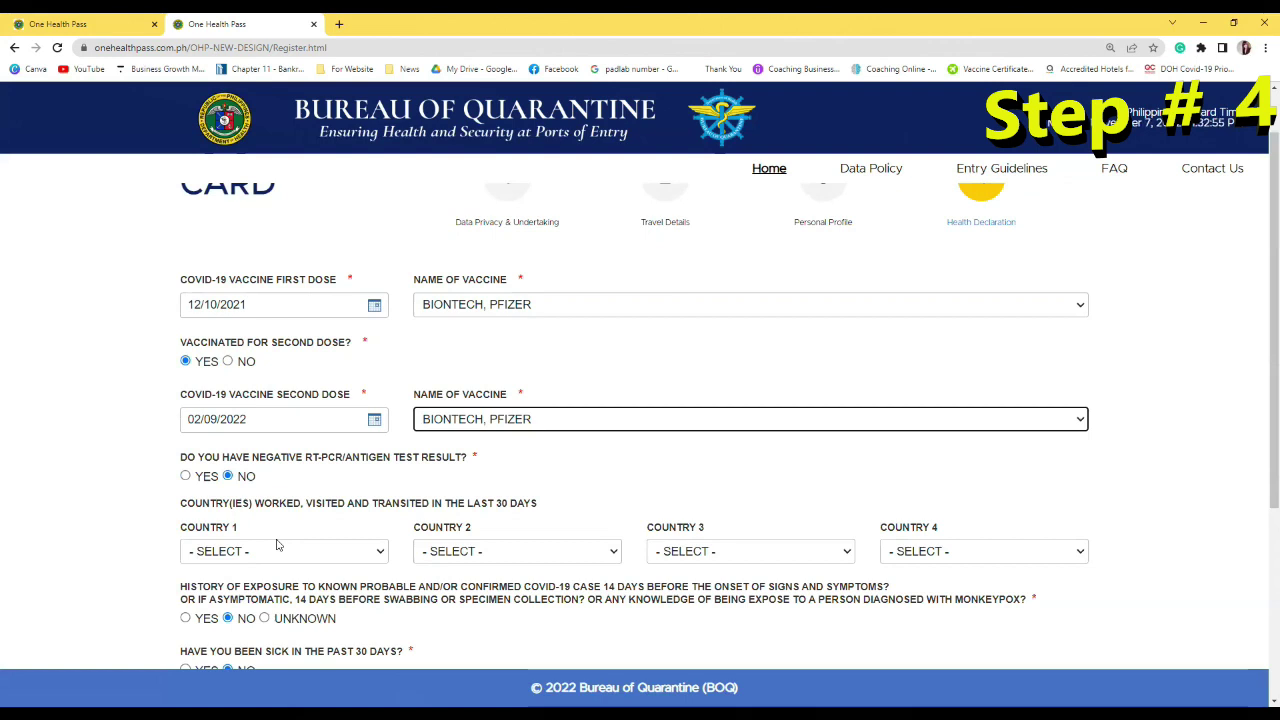
scroll(277, 545, down, 1)
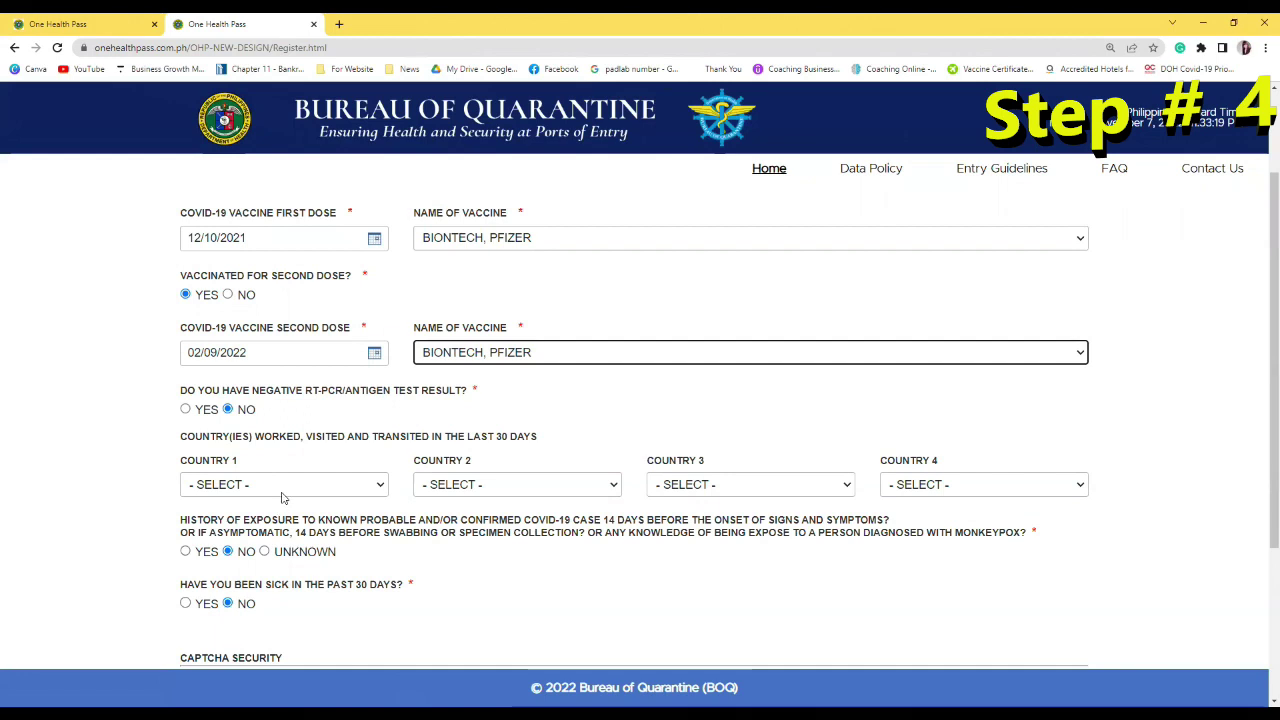
click(282, 486)
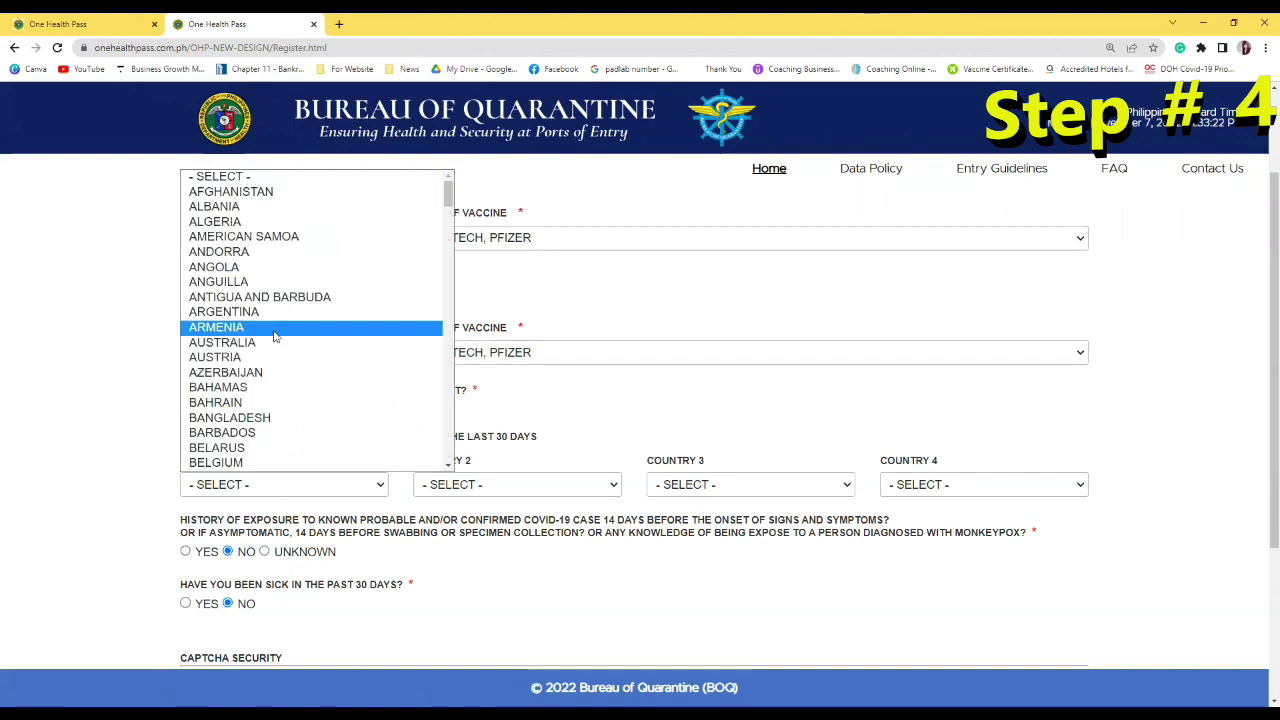
key(u)
scroll(270, 355, down, 2)
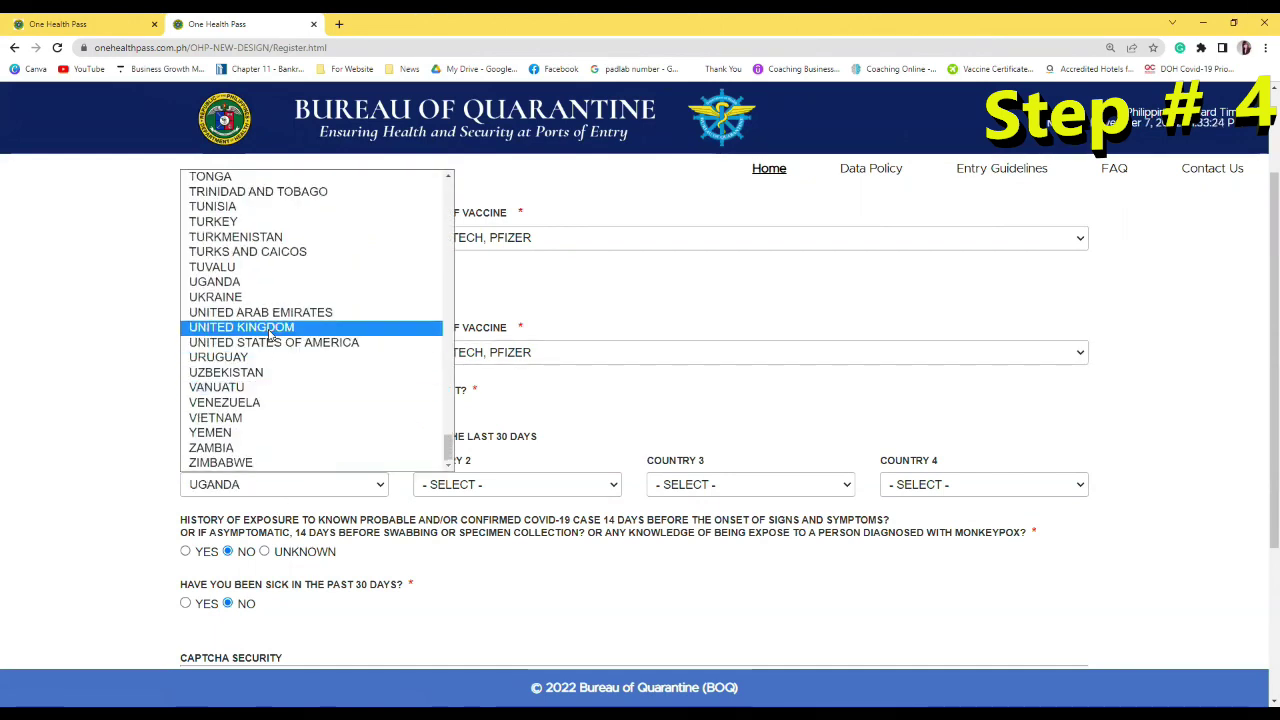
click(272, 330)
click(469, 488)
key(q)
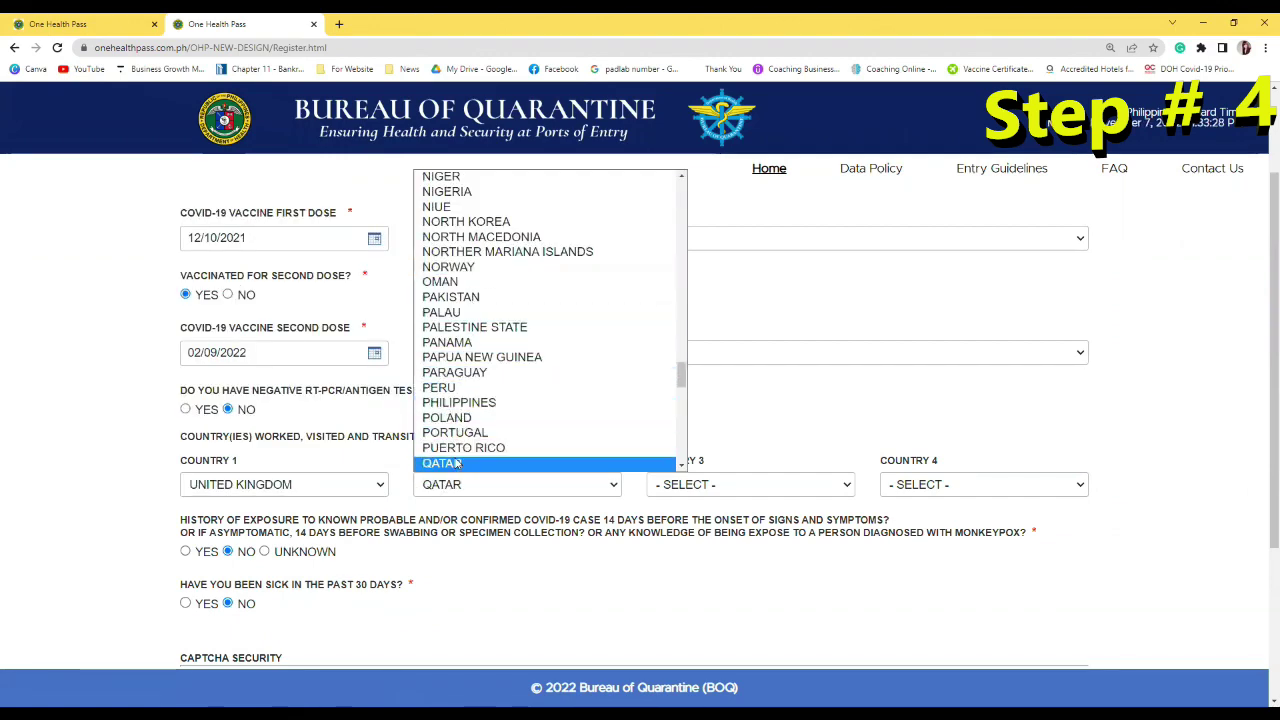
click(456, 463)
Step: Fill in the CAPTCHA security field with the code from the displayed image
scroll(509, 563, down, 2)
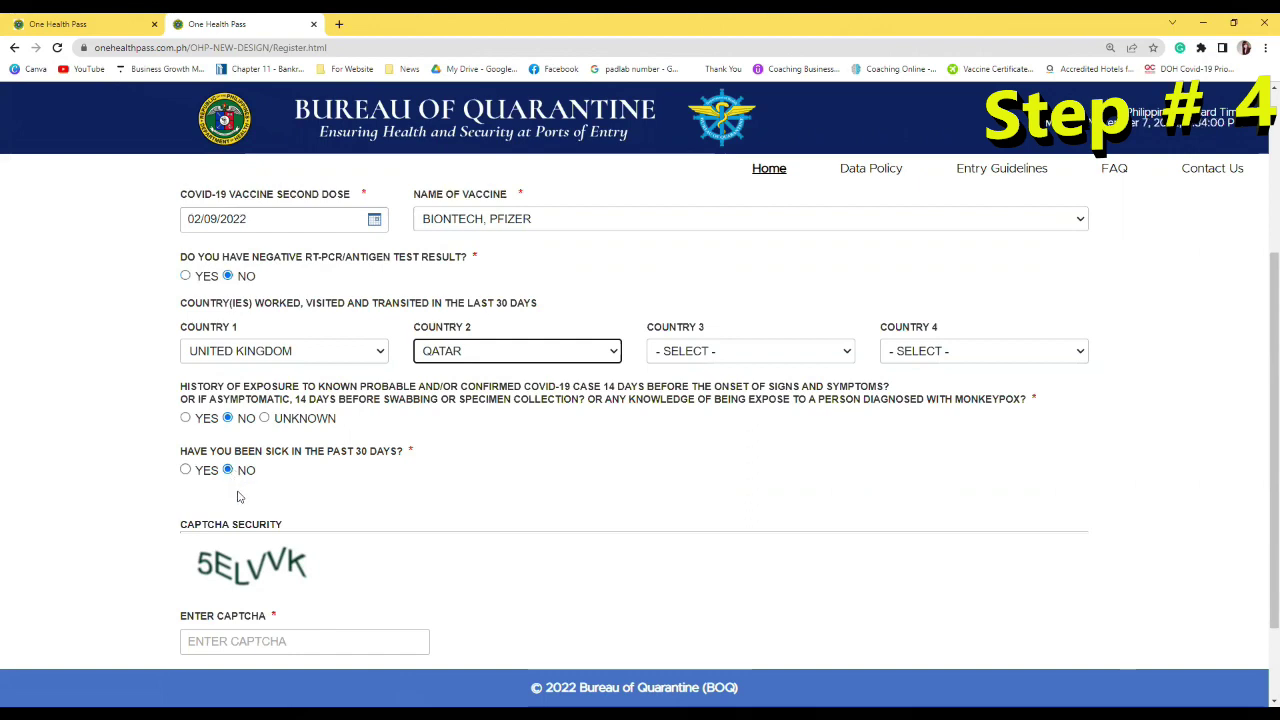
scroll(238, 497, down, 2)
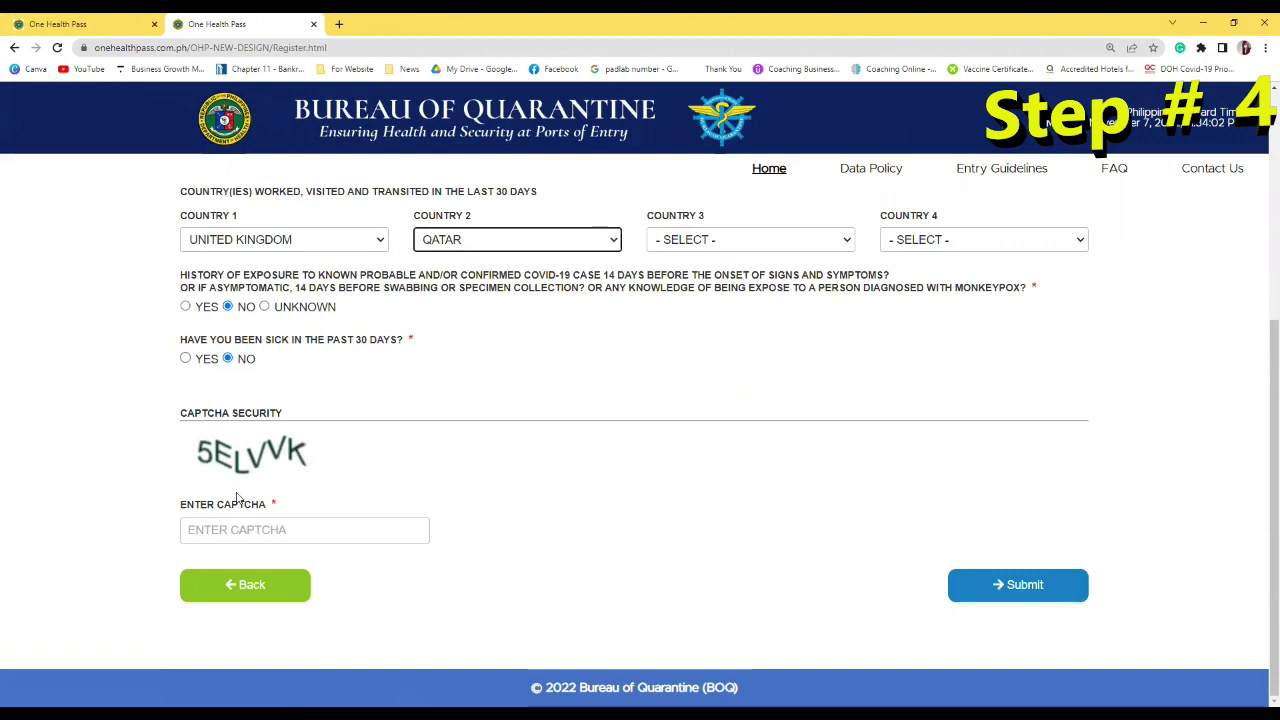
click(230, 533)
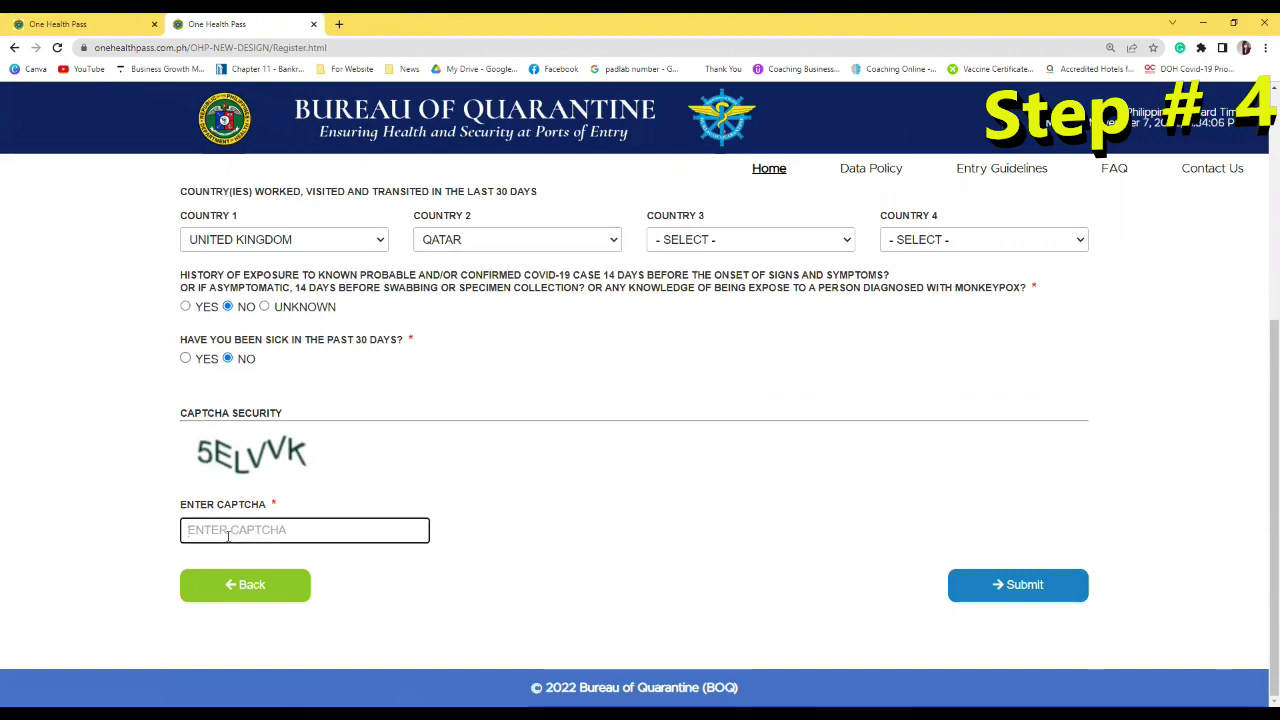
text(5E)
text(LVVK)
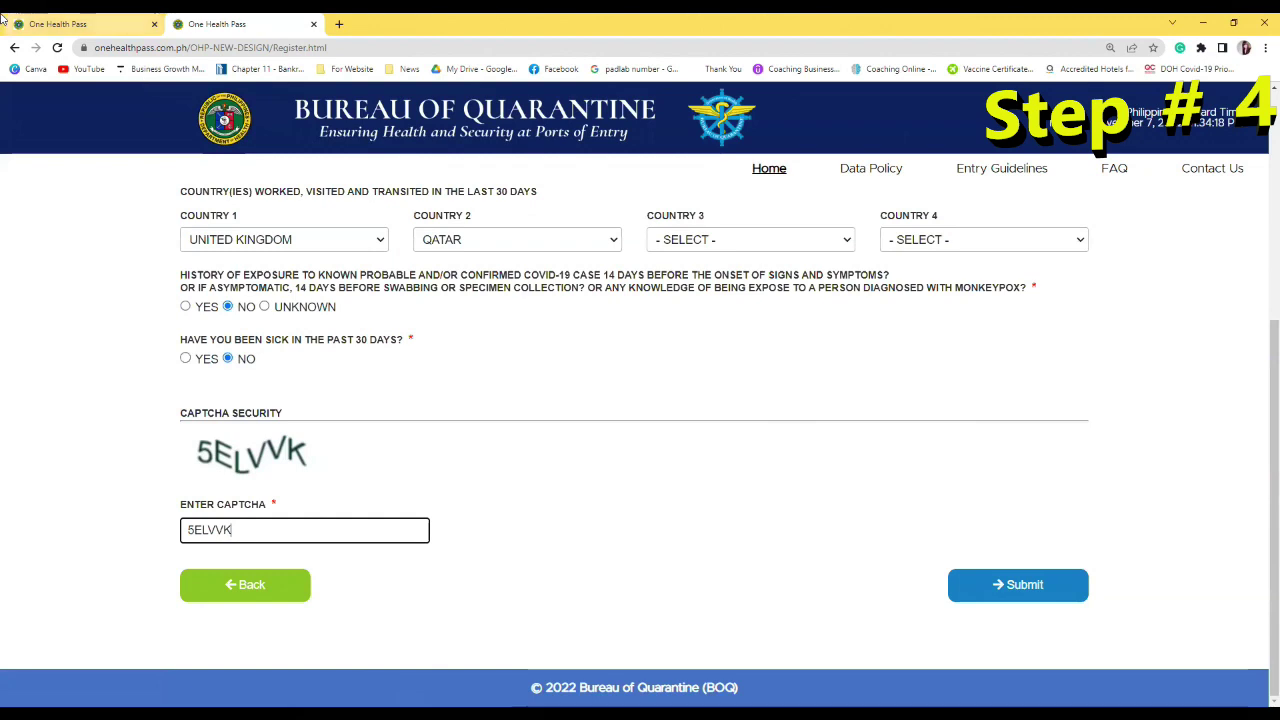
Step: Switch to the other One Health Pass page and examine the issued eARRIVAL CARD's QR code, reference number and traveler details
click(82, 27)
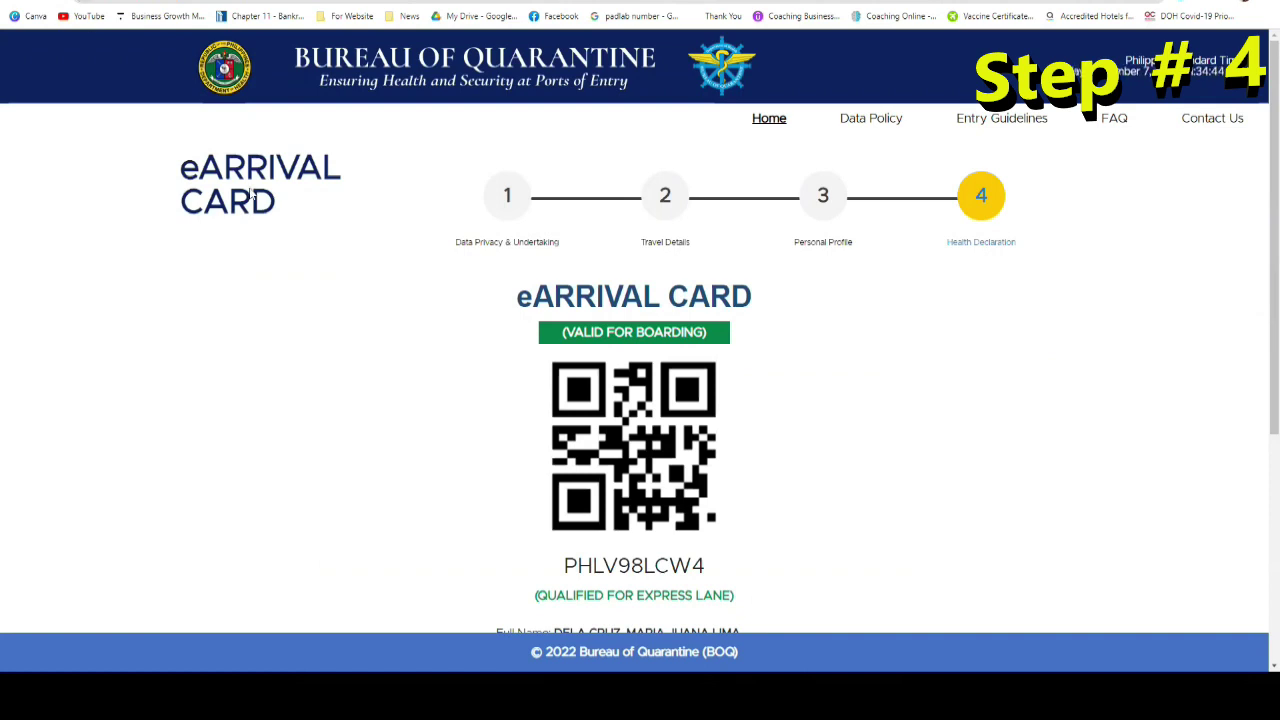
drag(710, 572, 554, 577)
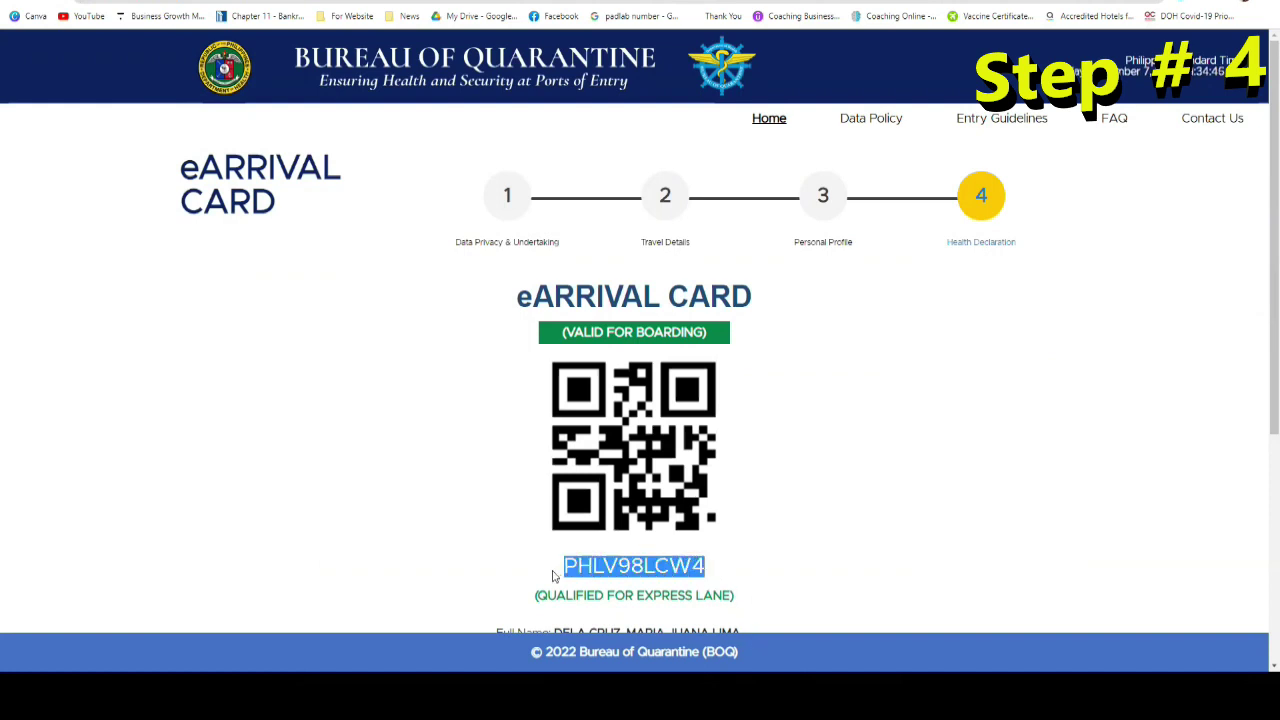
scroll(776, 546, down, 2)
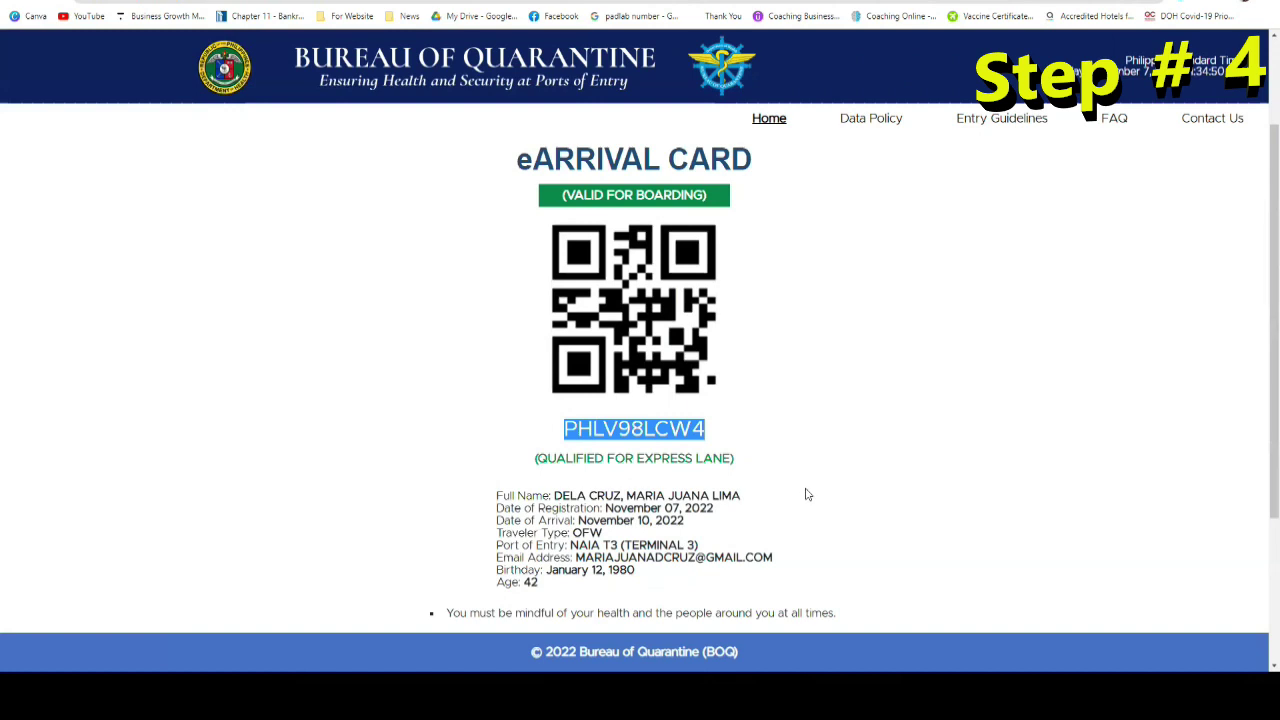
click(857, 394)
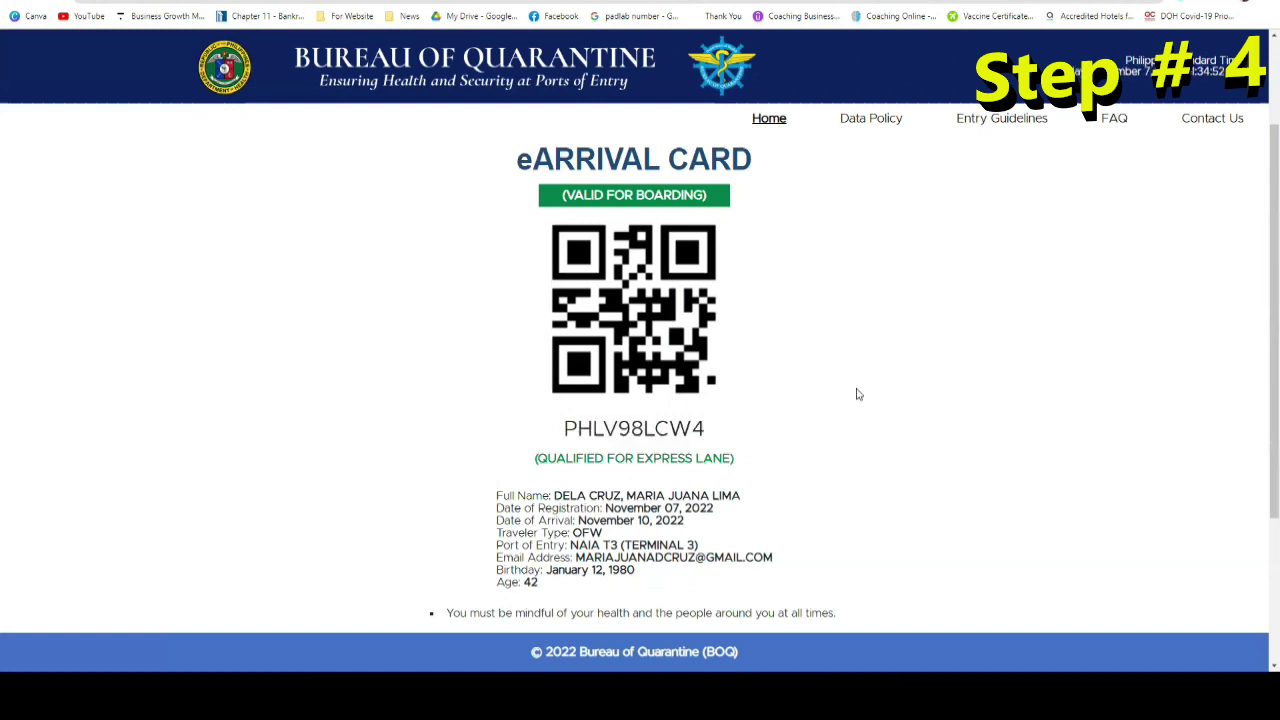